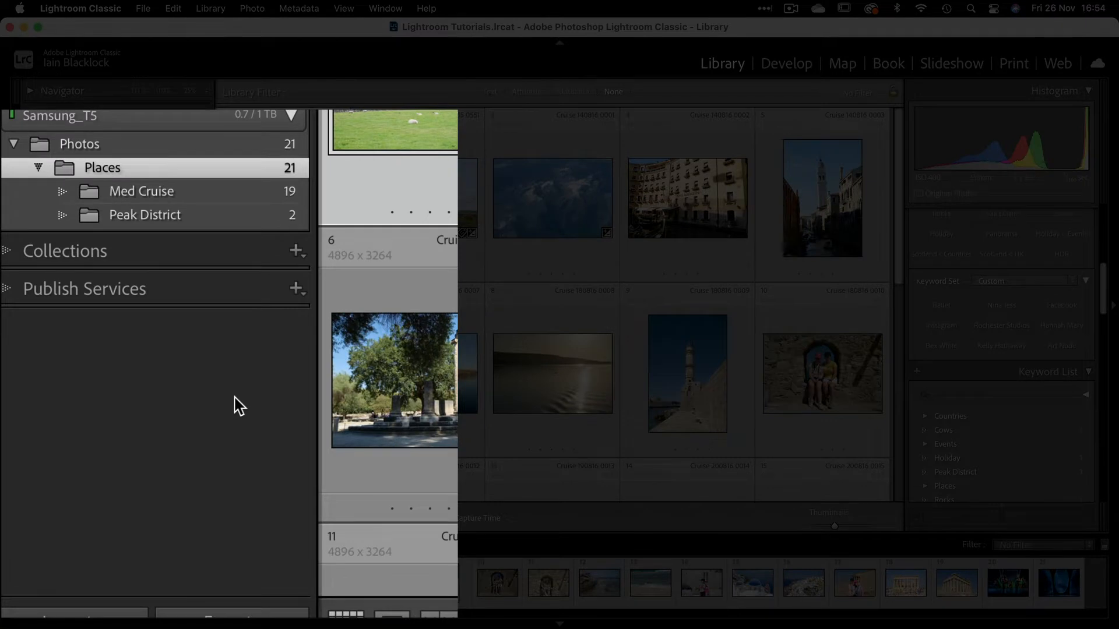
Import the photos from Samsung_T5's Photos/Places/Scotland folder into the catalog using Add, without moving them.
right_click(133, 171)
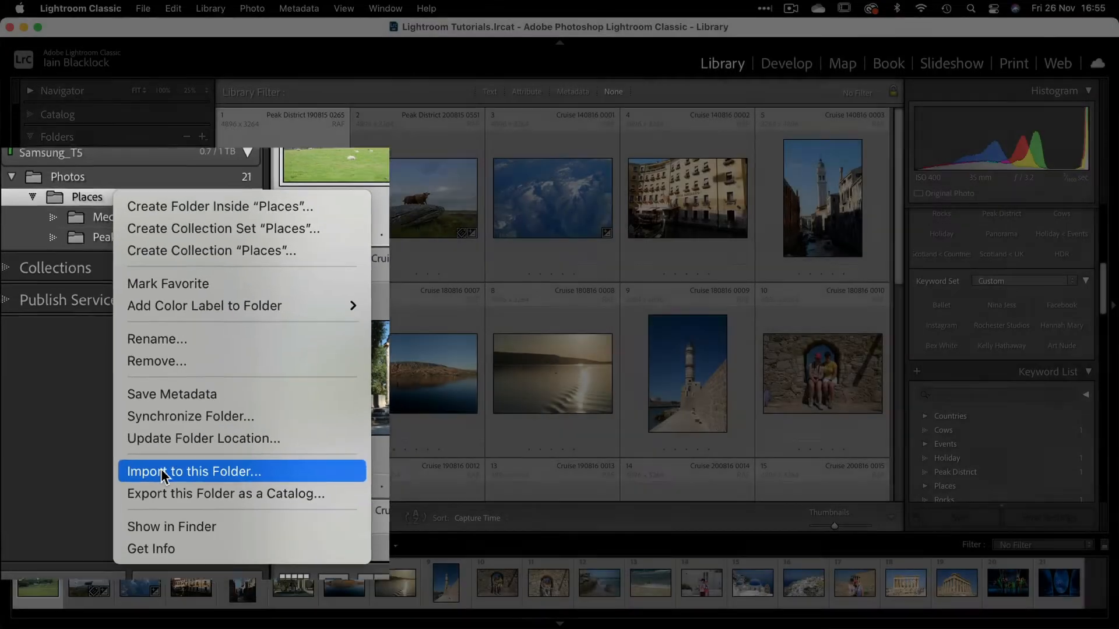
left_click(191, 492)
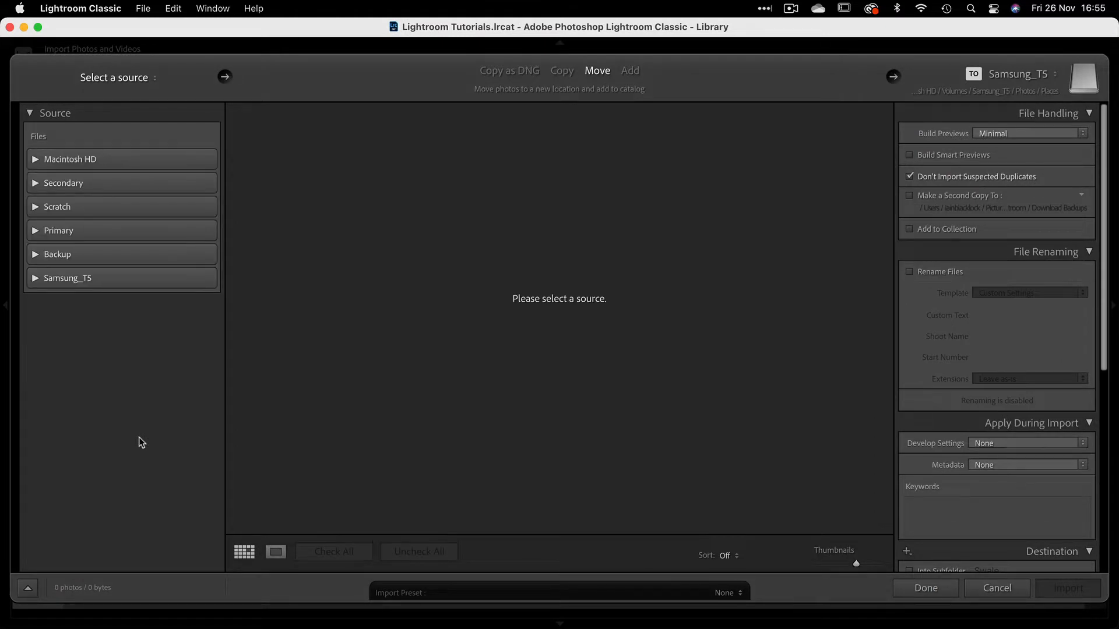
left_click(36, 279)
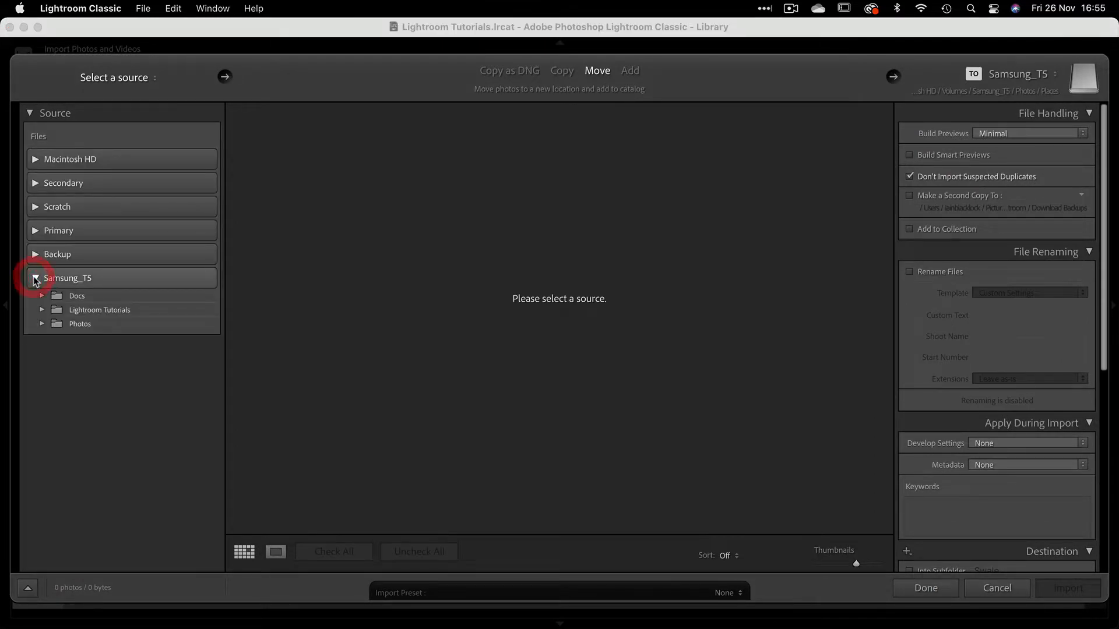
left_click(42, 323)
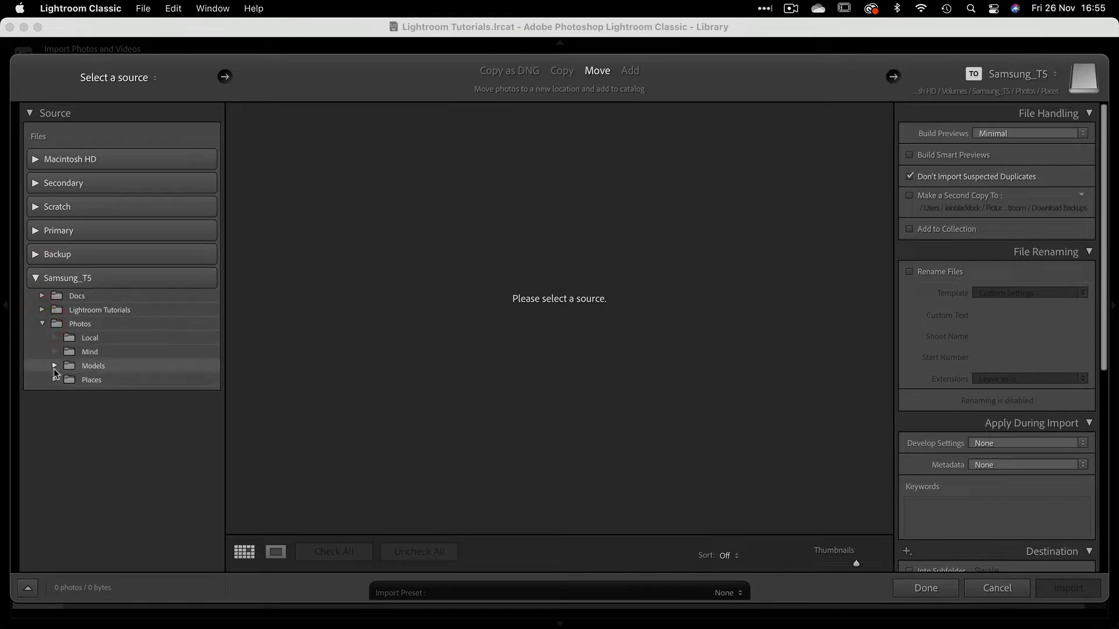
left_click(55, 380)
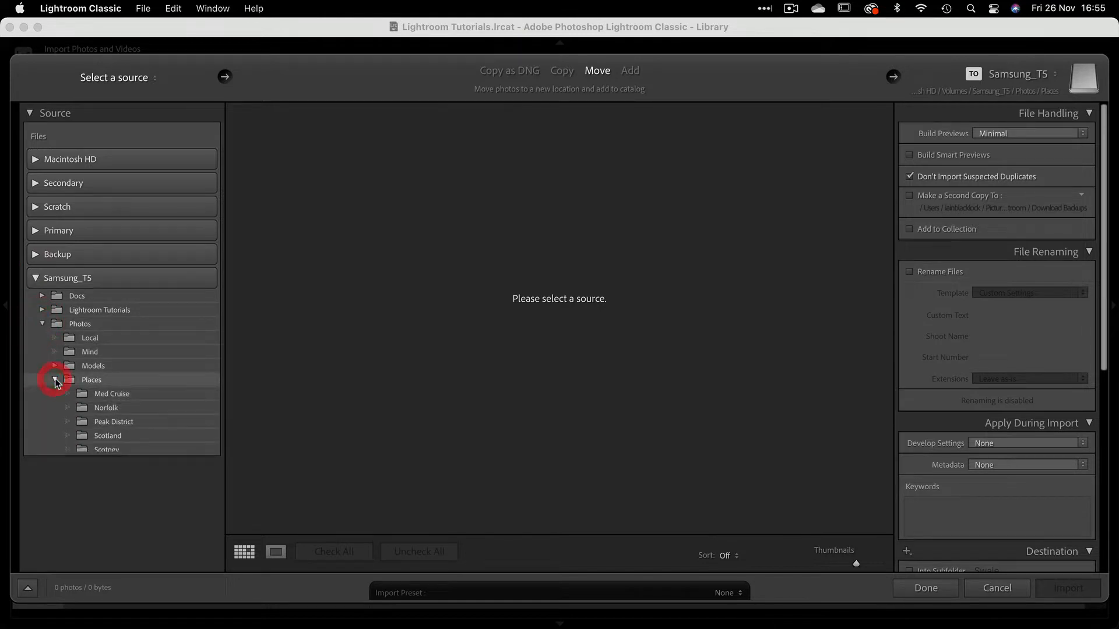
left_click(87, 437)
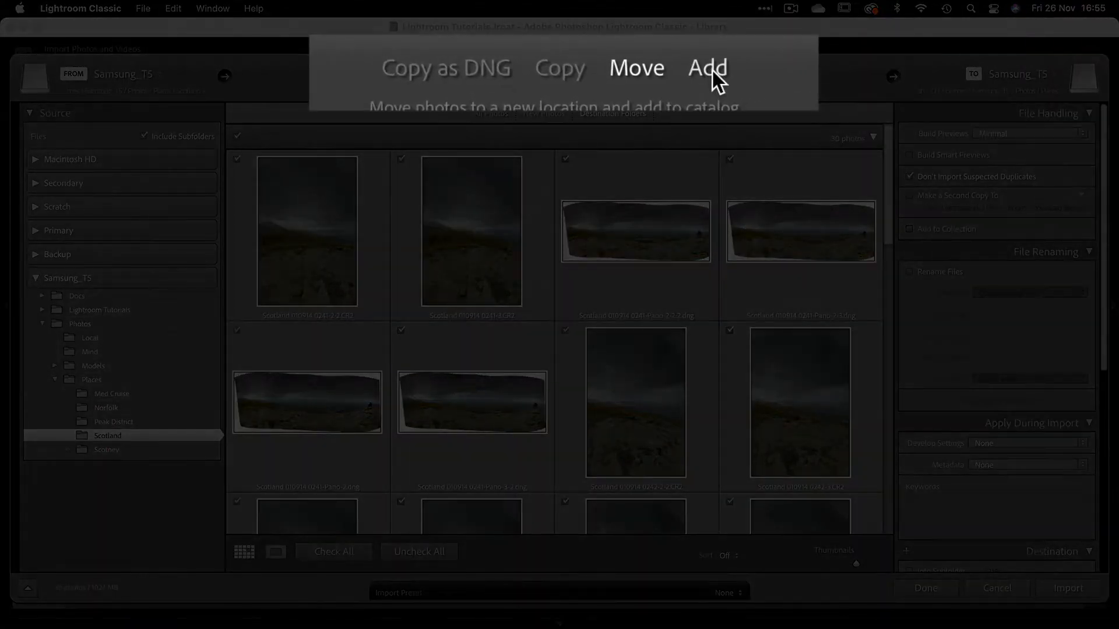
left_click(630, 71)
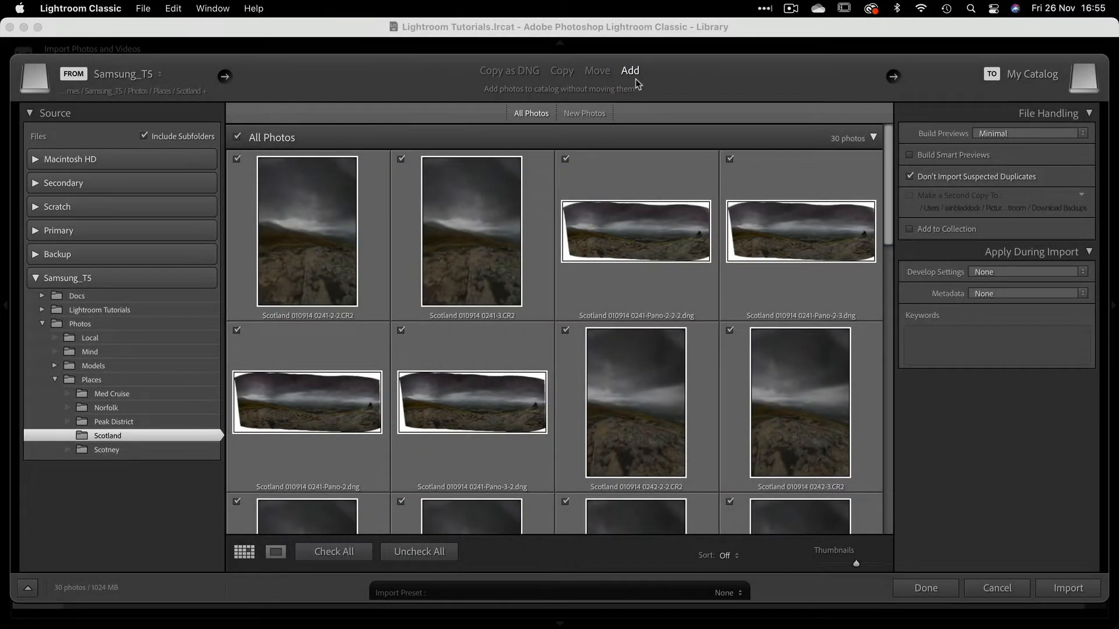
left_click(1068, 588)
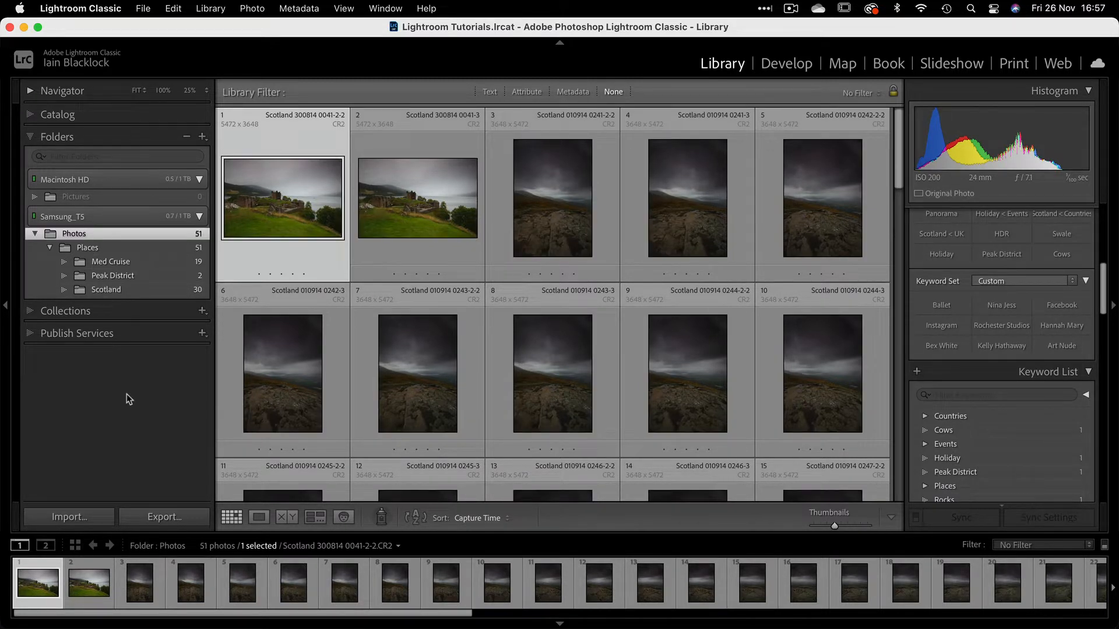
Import the Models folder from Samsung_T5's Photos folder, subfolders included, using Add so the files stay in place.
right_click(105, 236)
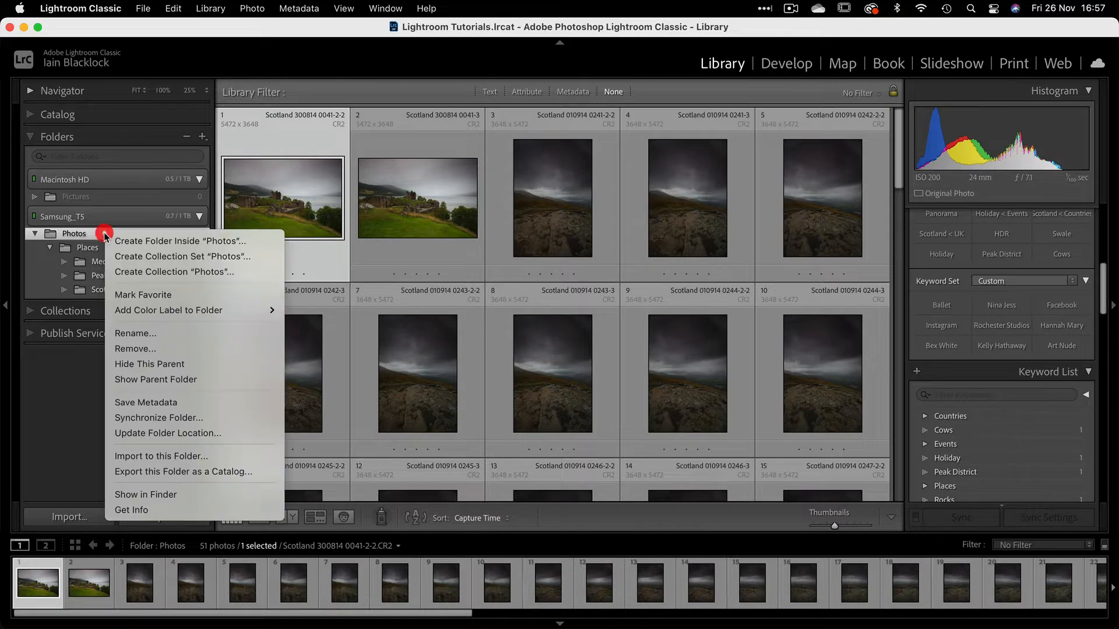
left_click(143, 456)
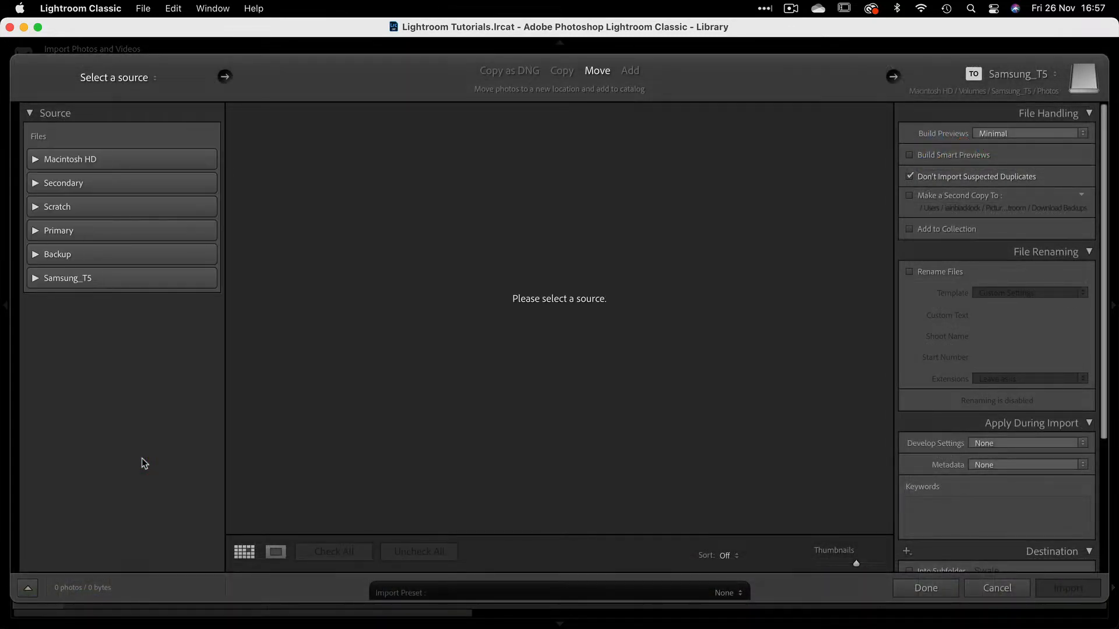
left_click(35, 278)
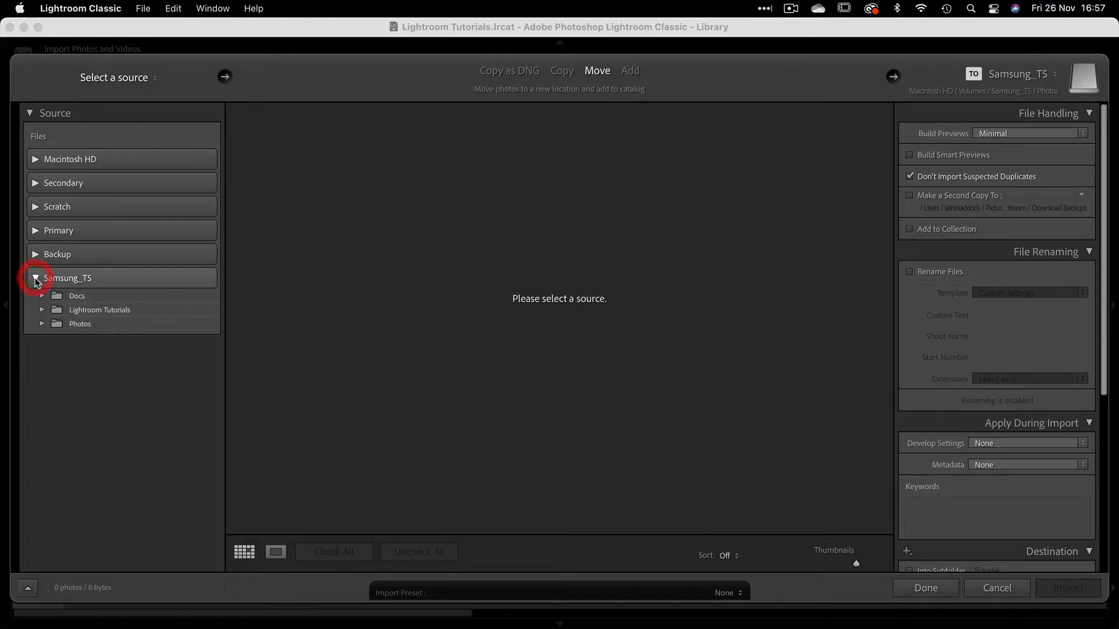
left_click(42, 324)
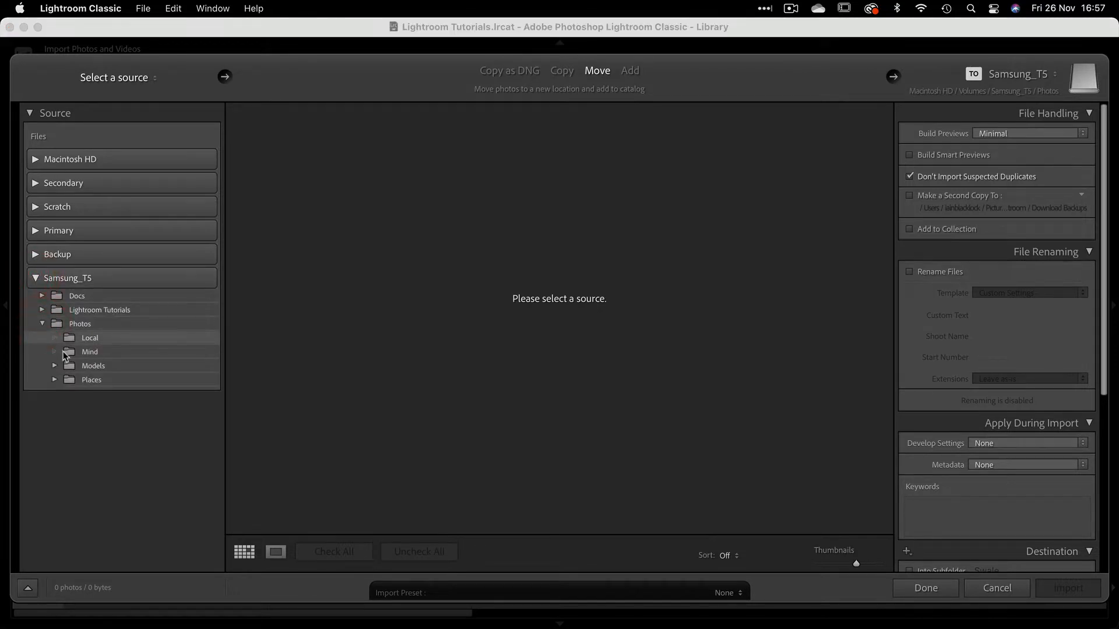
left_click(86, 367)
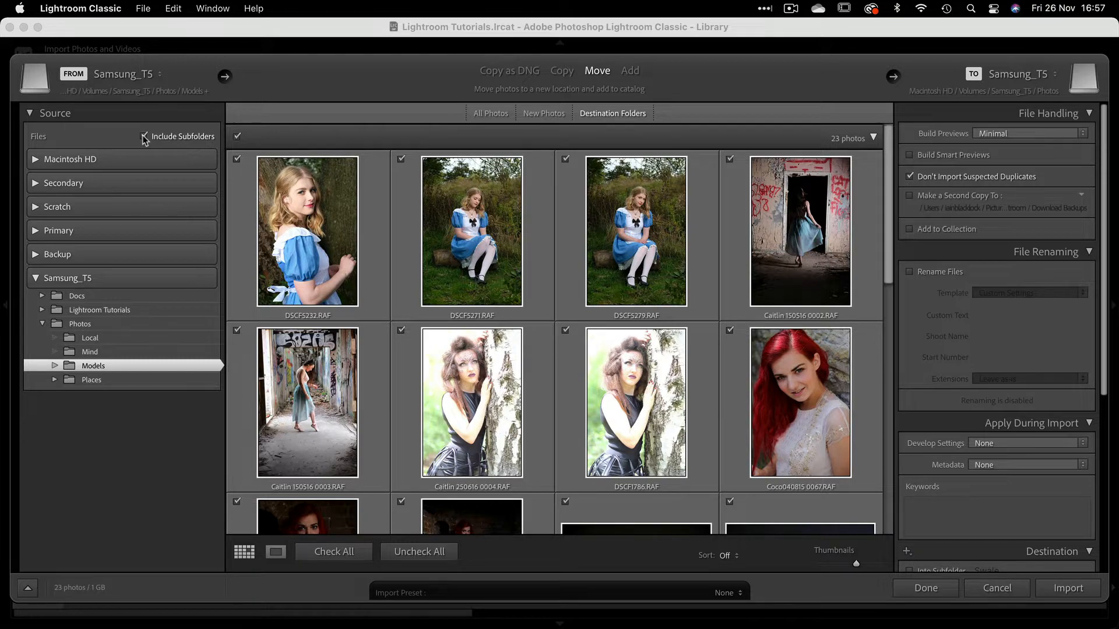
left_click(630, 71)
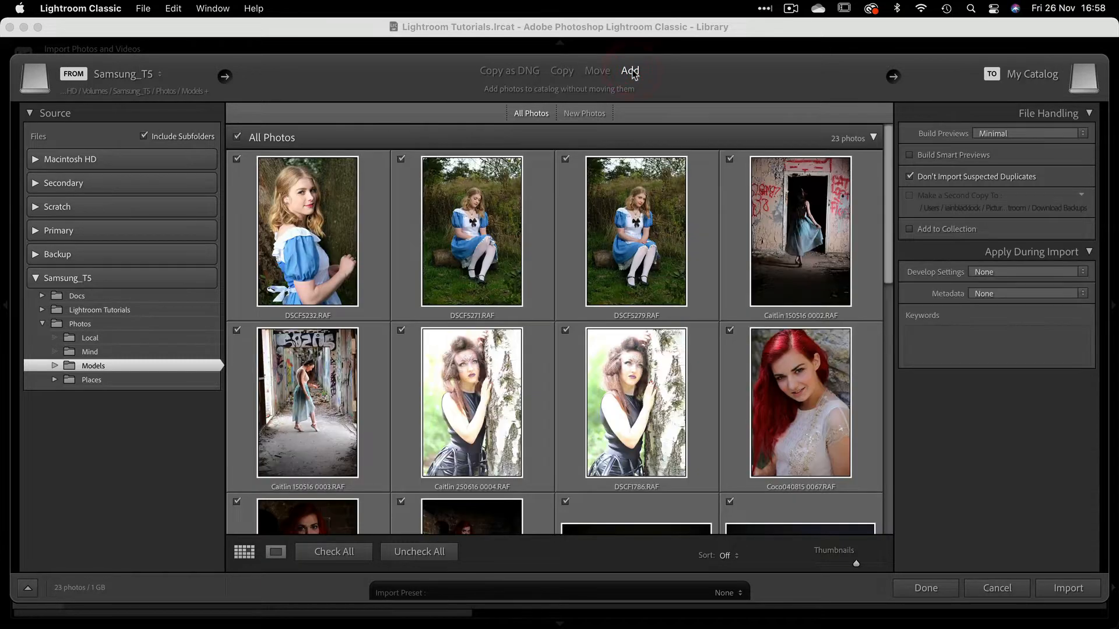
left_click(1062, 590)
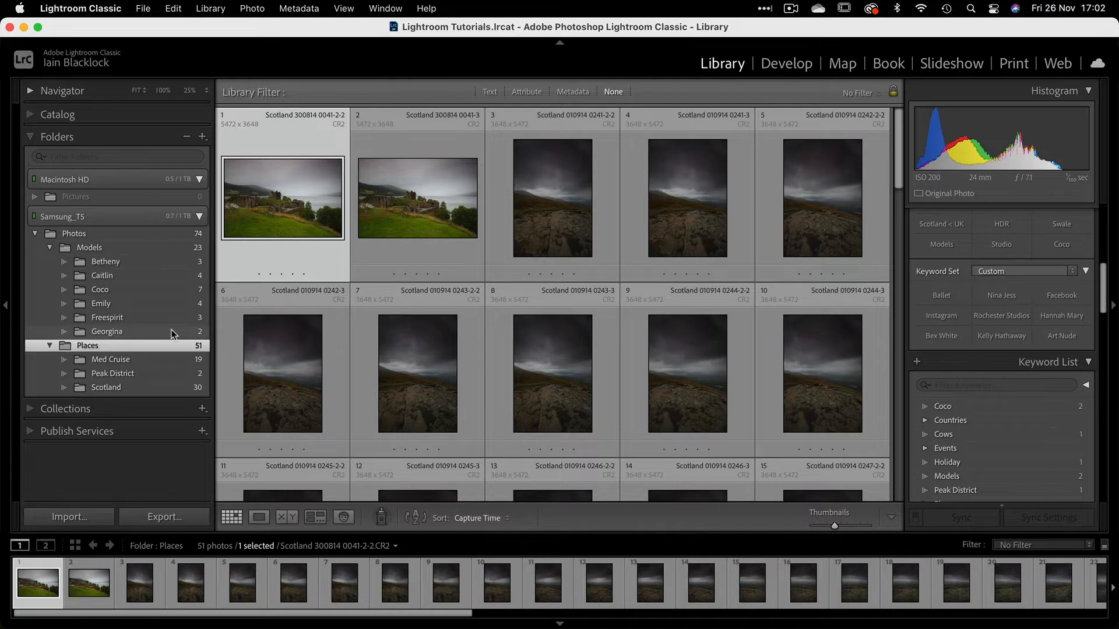
Create a new folder named Scotney Castle inside the Places folder.
right_click(169, 343)
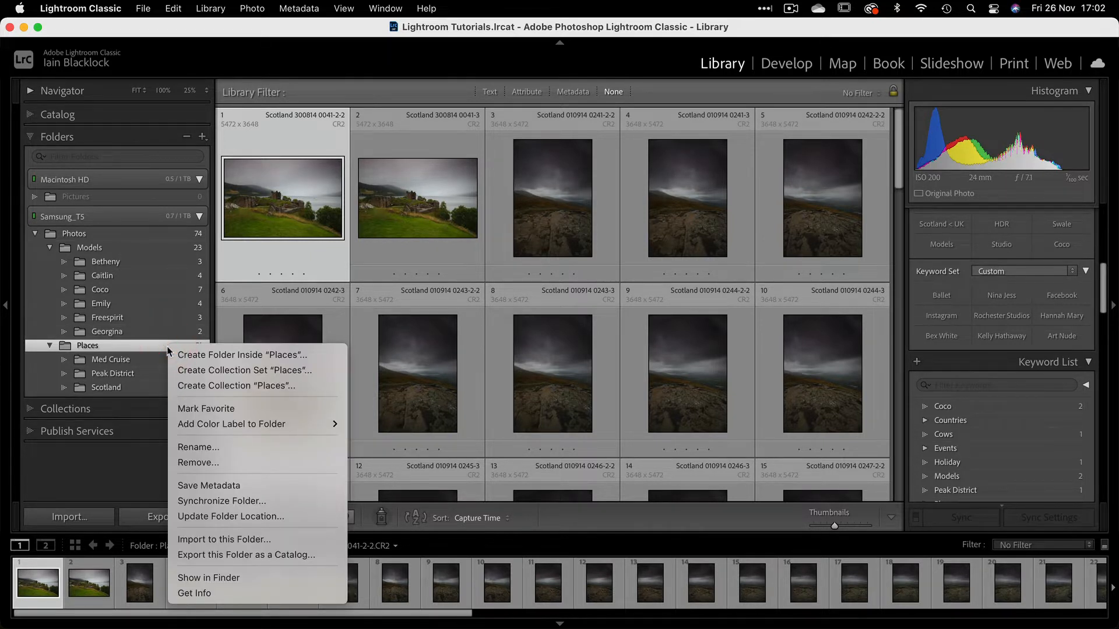
left_click(208, 355)
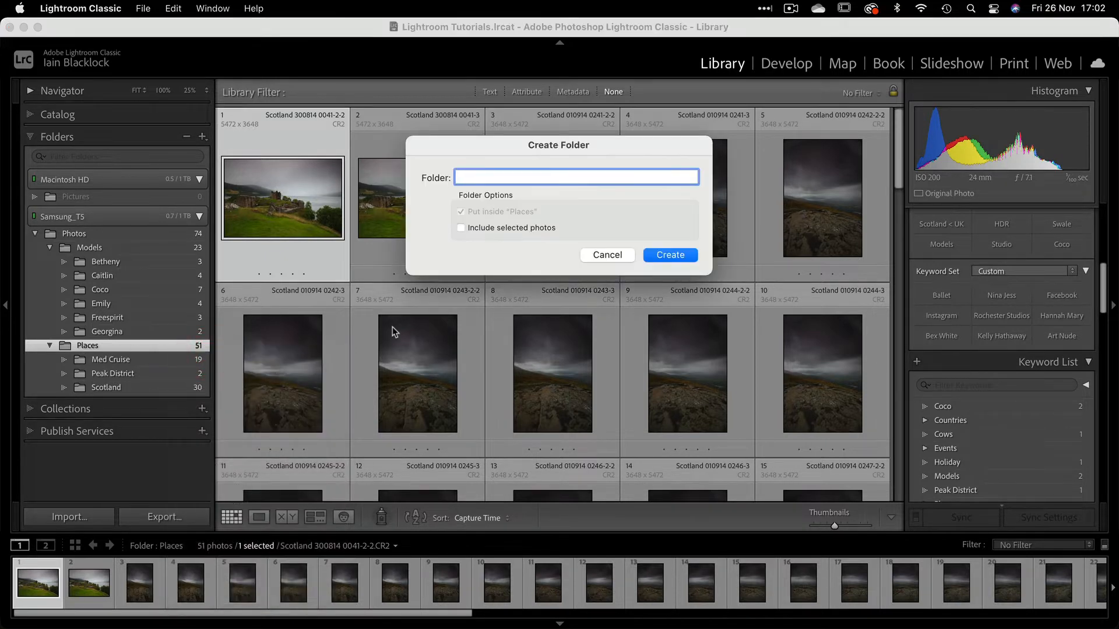
type("Scotney Castle")
key("Return")
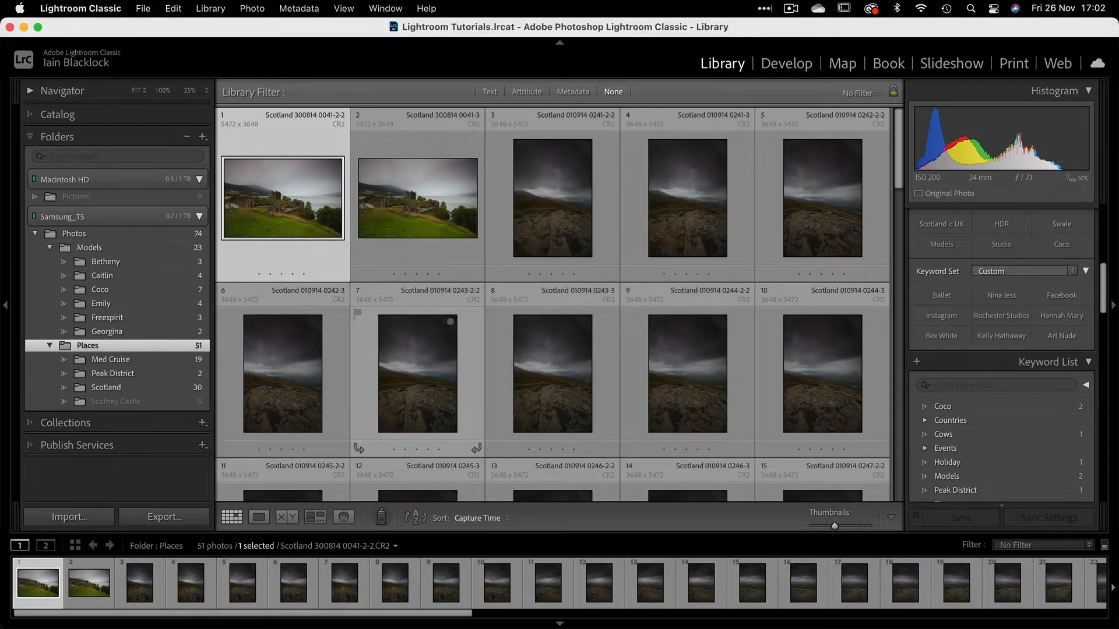
Import the photos from the memory card's DCIM folder into the Scotney Castle folder using Copy.
right_click(115, 402)
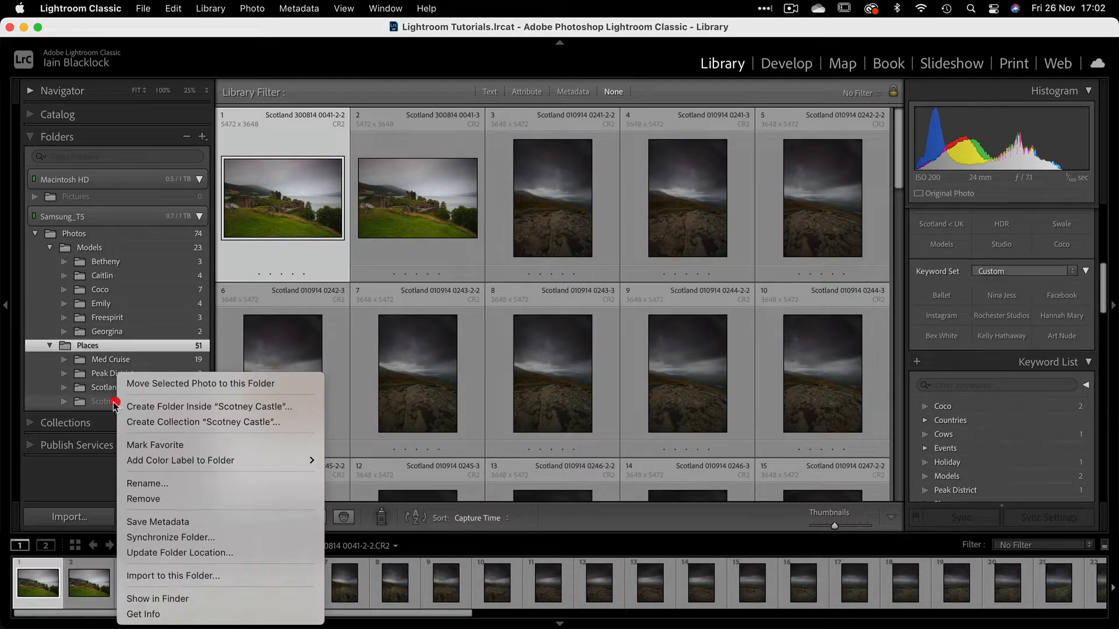
right_click(107, 405)
left_click(104, 403)
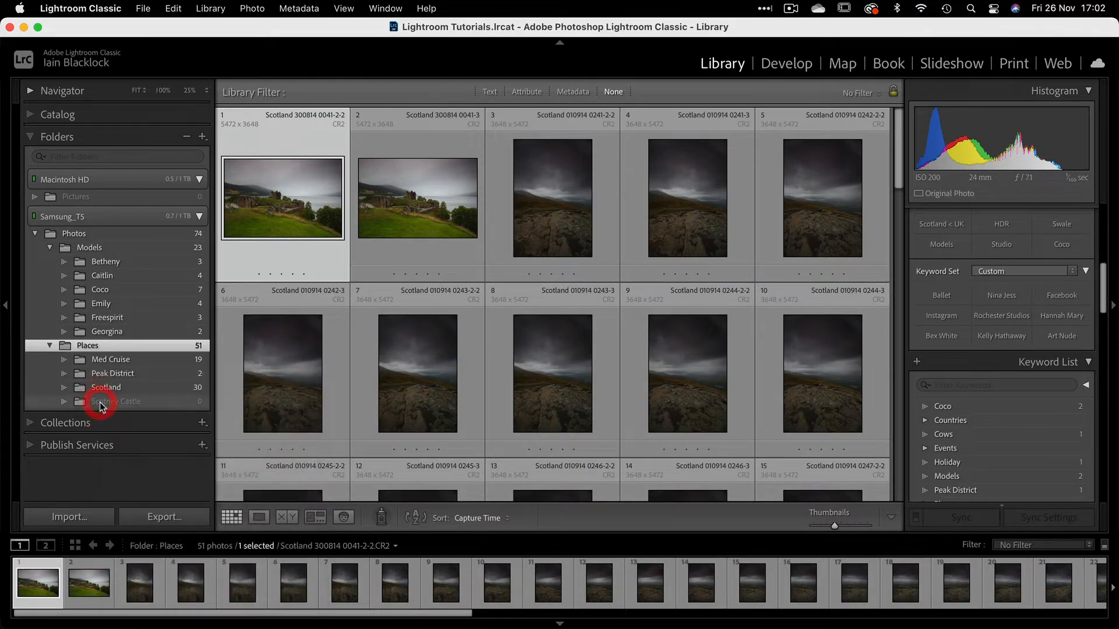
left_click(102, 404)
right_click(101, 404)
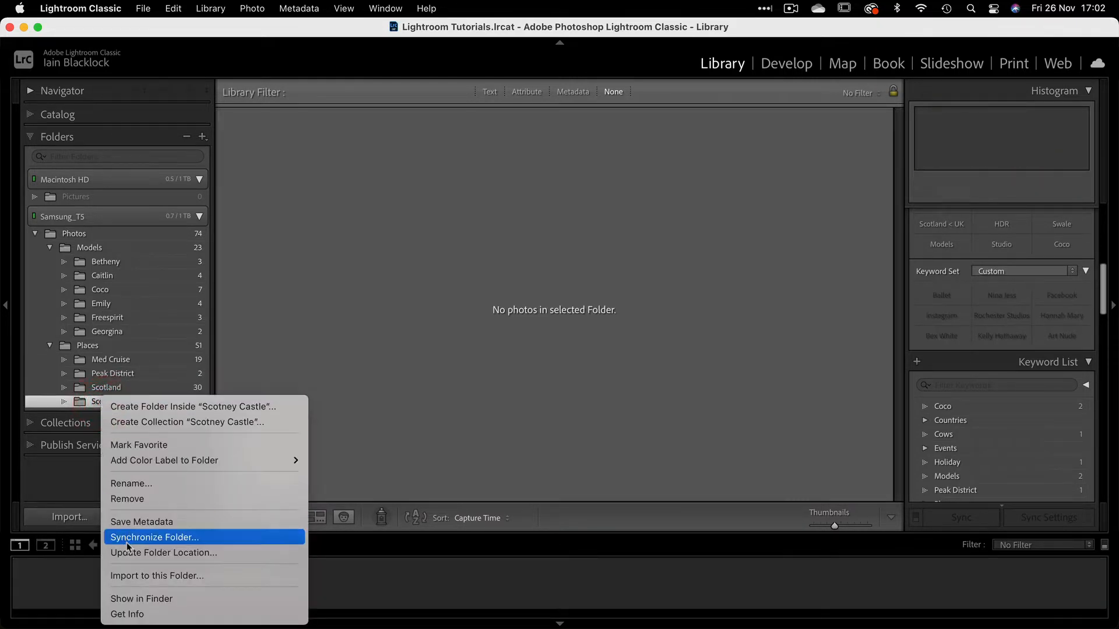
left_click(134, 576)
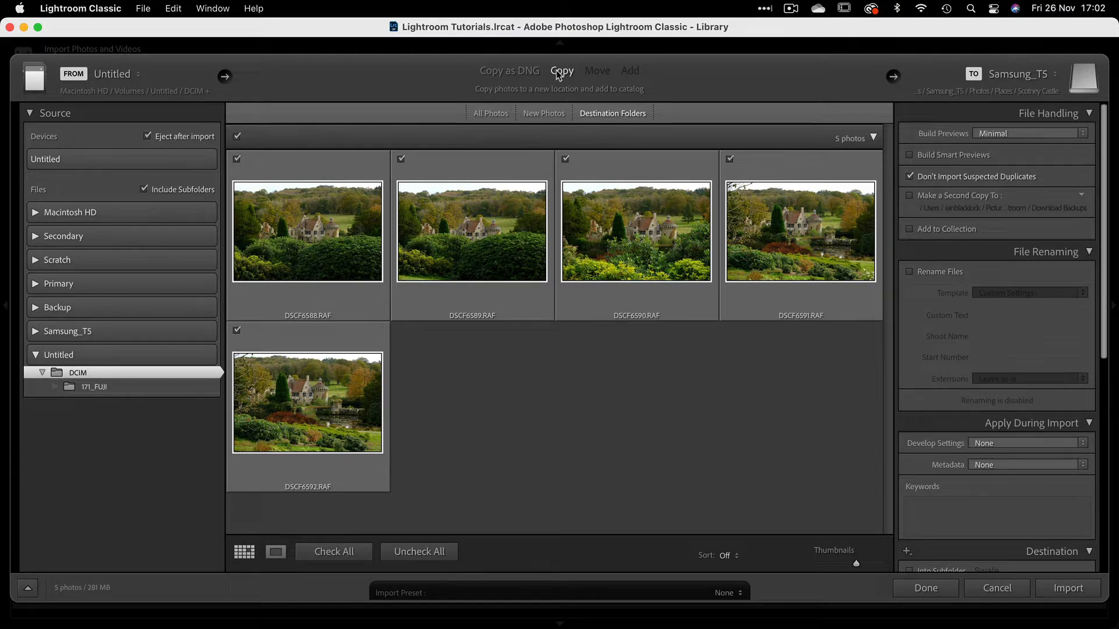
left_click(1067, 589)
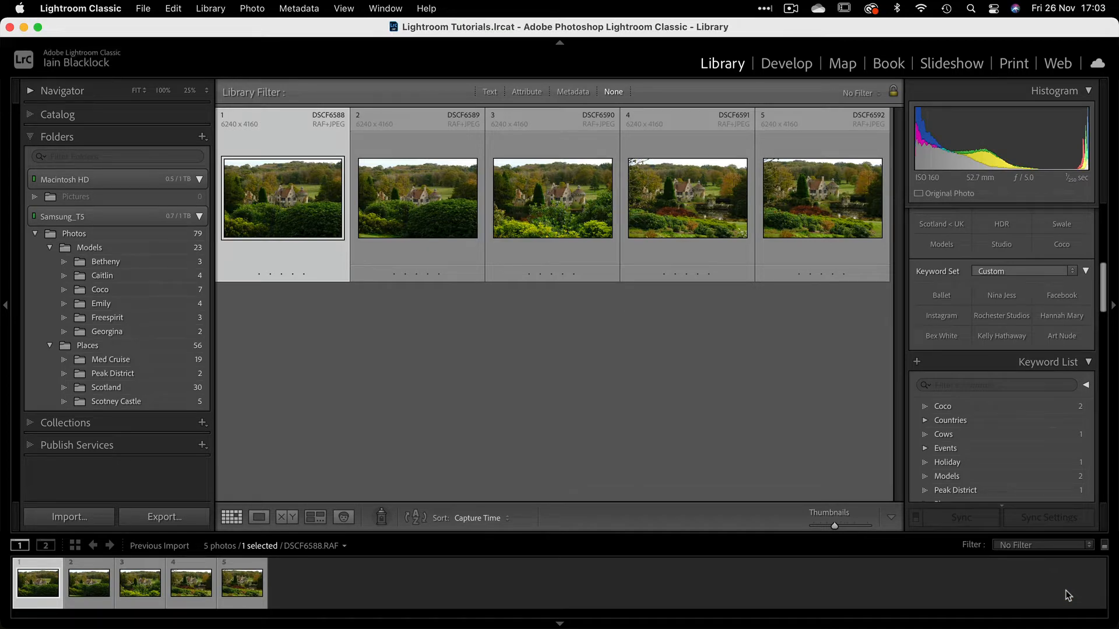
Show the Scotney Castle folder in Finder, examine its image files and the Places folder, and close the window.
left_click(105, 402)
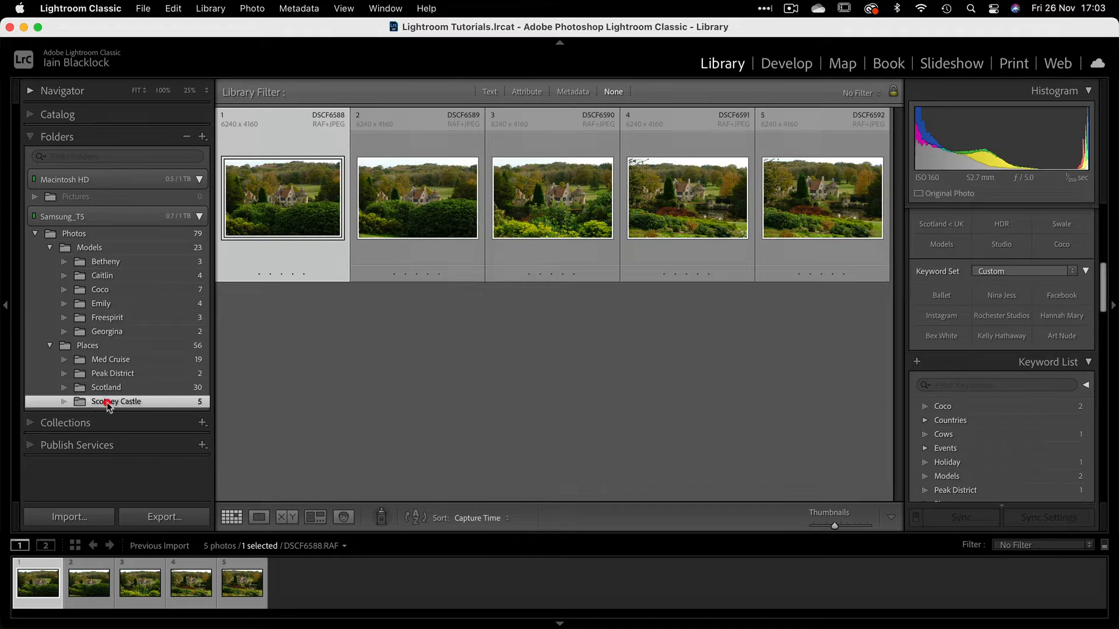
right_click(106, 402)
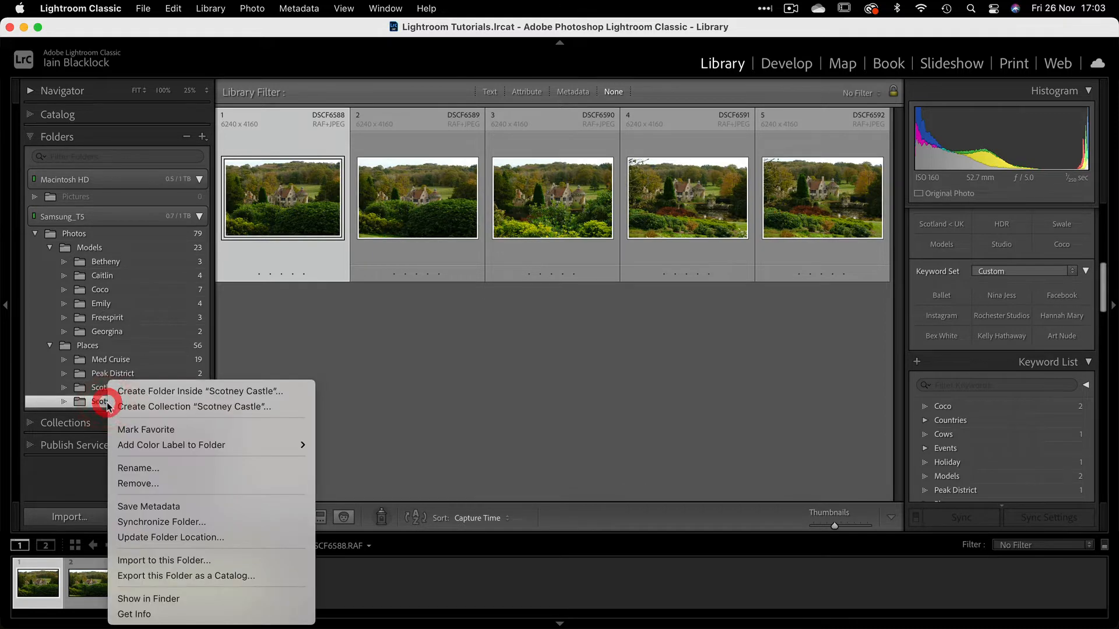
left_click(141, 601)
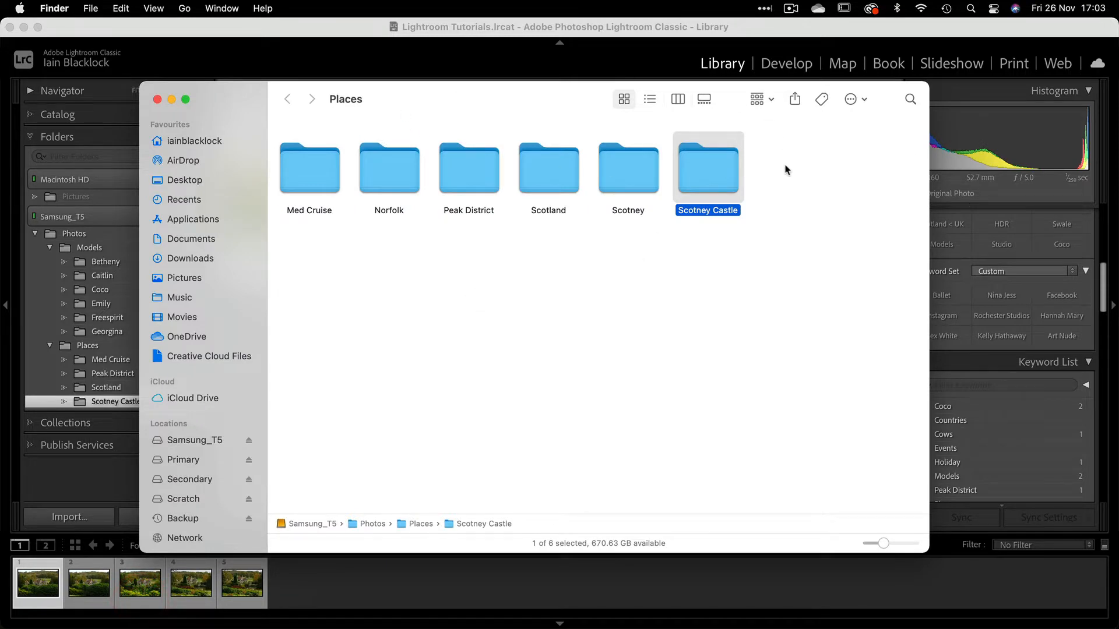
double_click(695, 169)
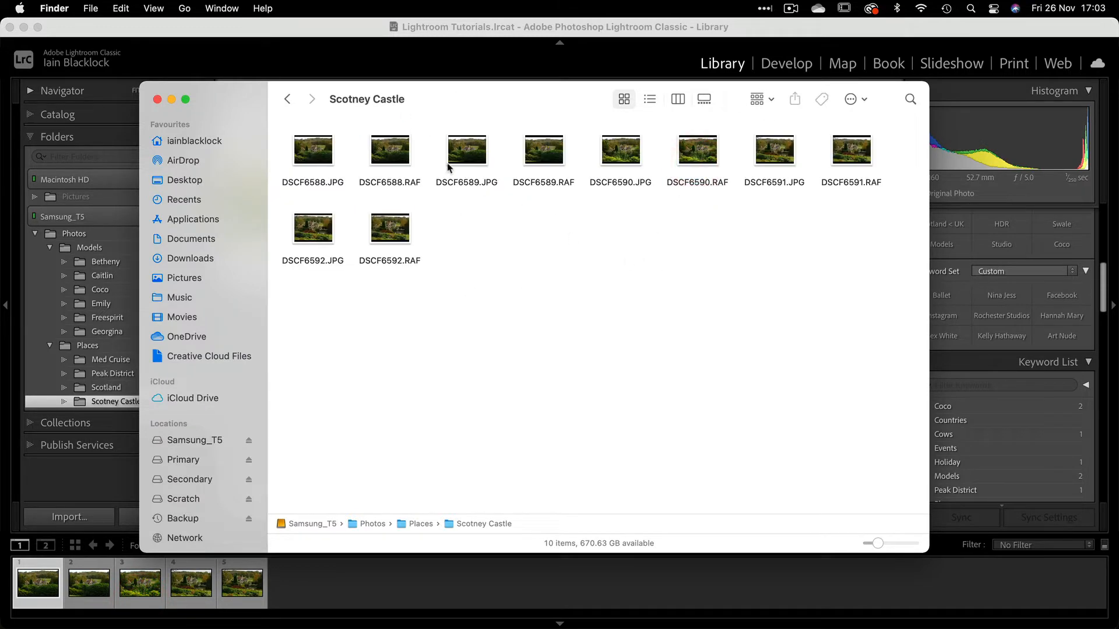
left_click(287, 101)
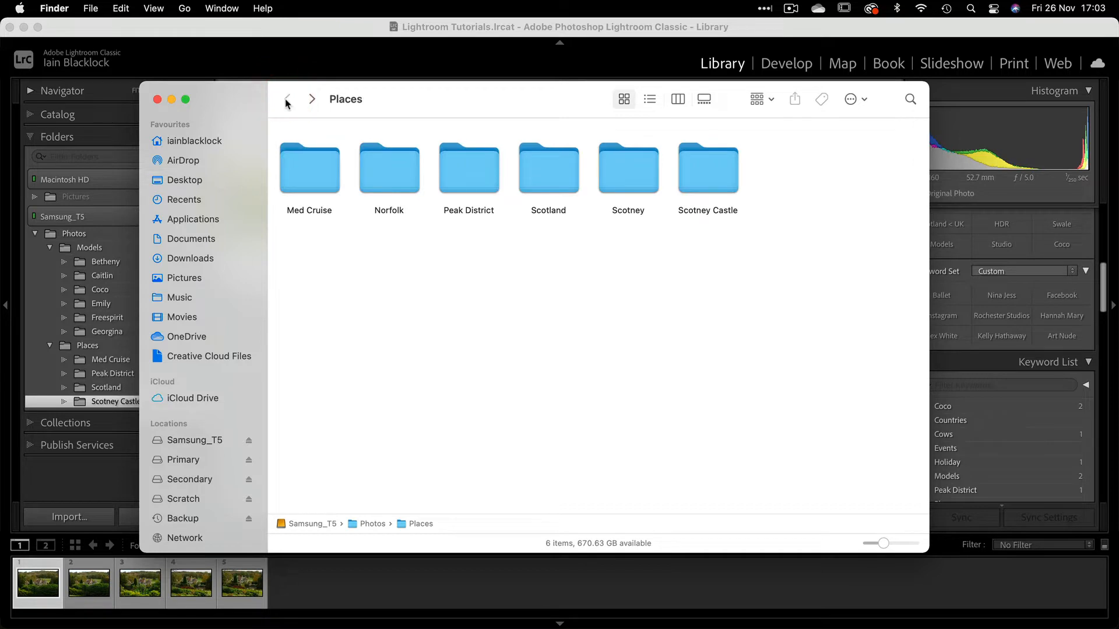
left_click(157, 99)
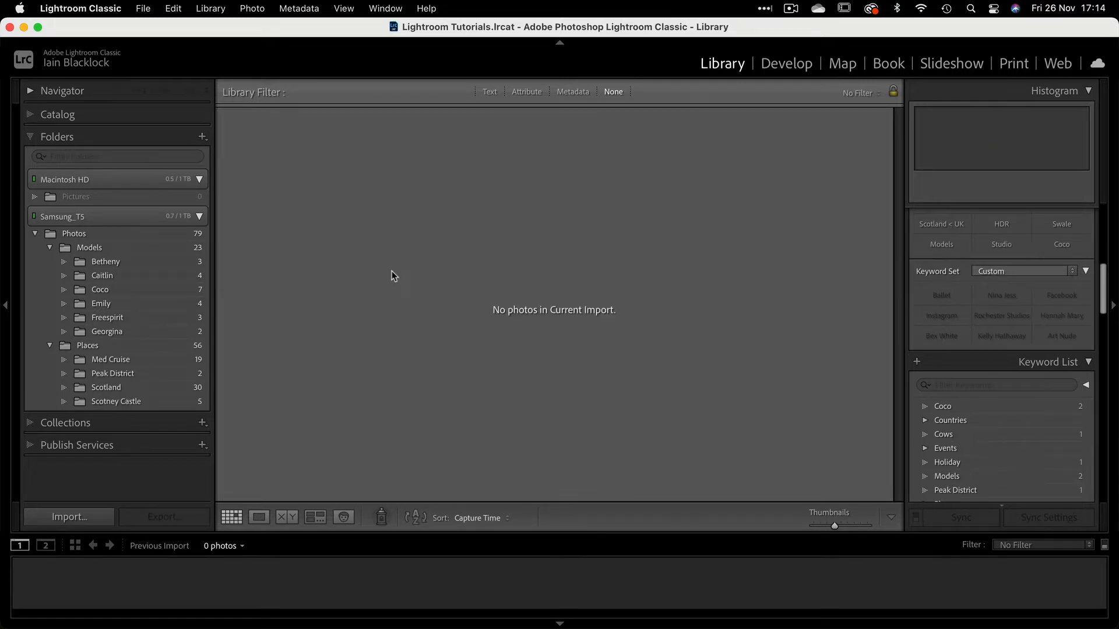
Start a new import in Move mode with Samsung_T5's Photos/Local folder as the source.
left_click(73, 518)
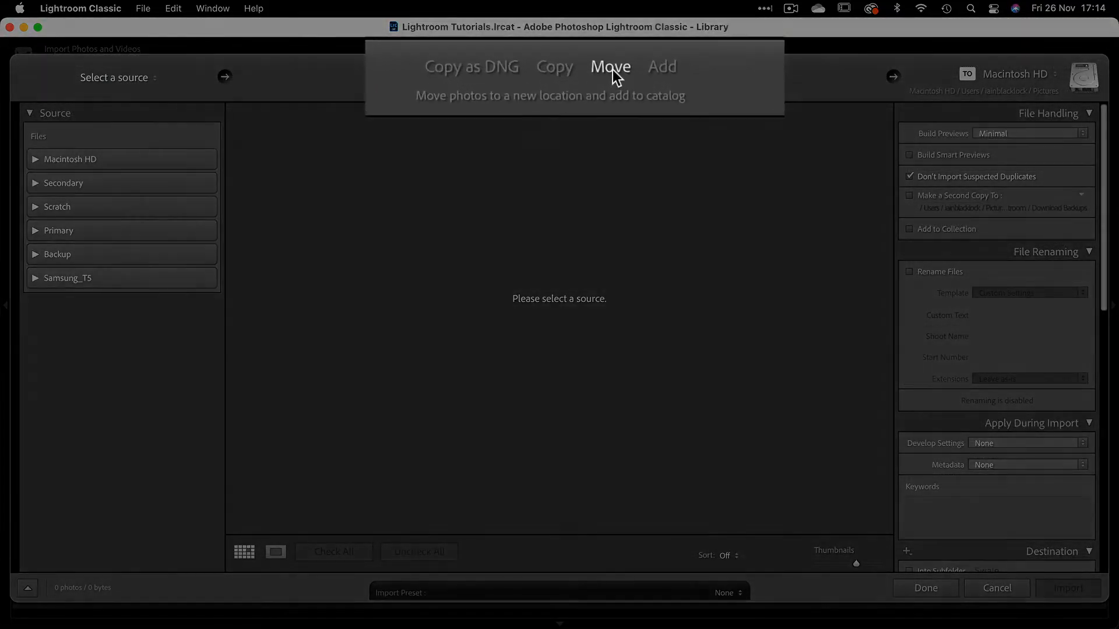
left_click(599, 72)
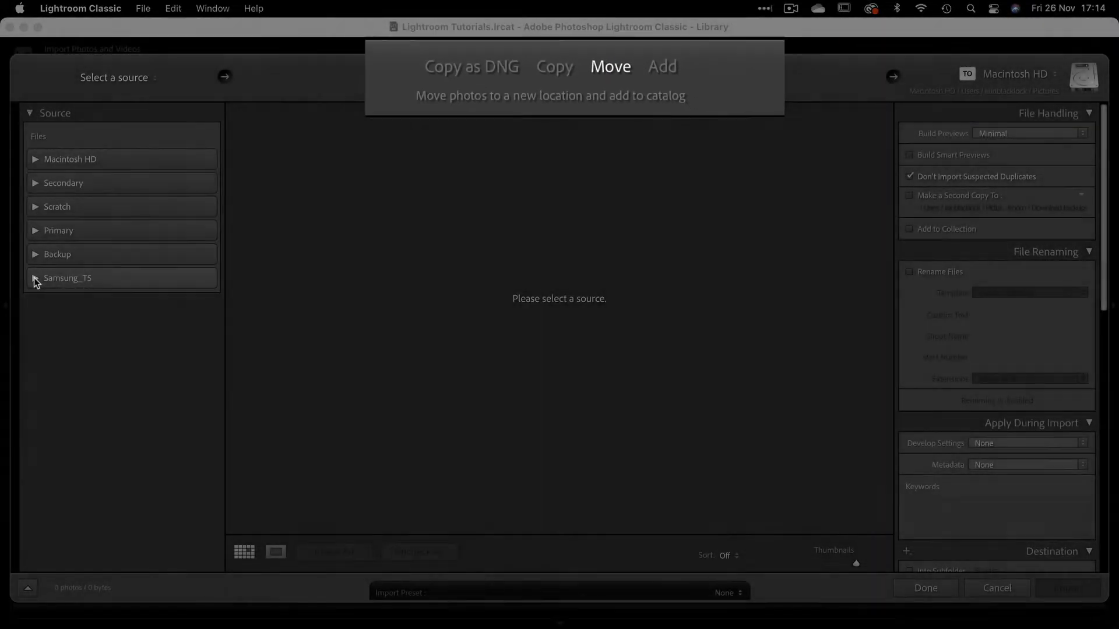
left_click(34, 278)
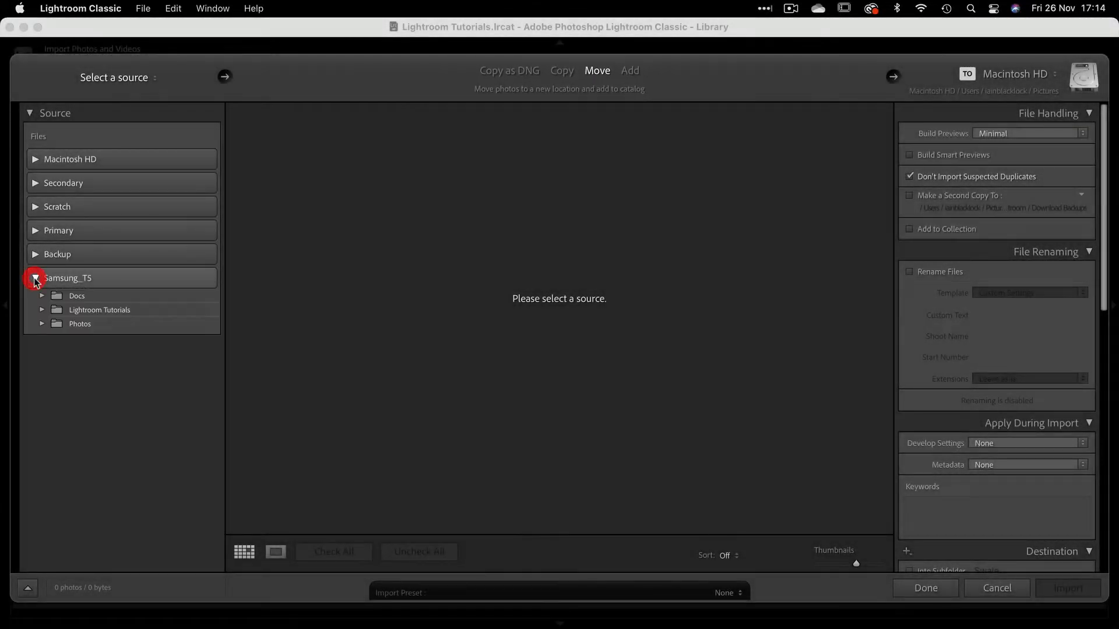
left_click(41, 324)
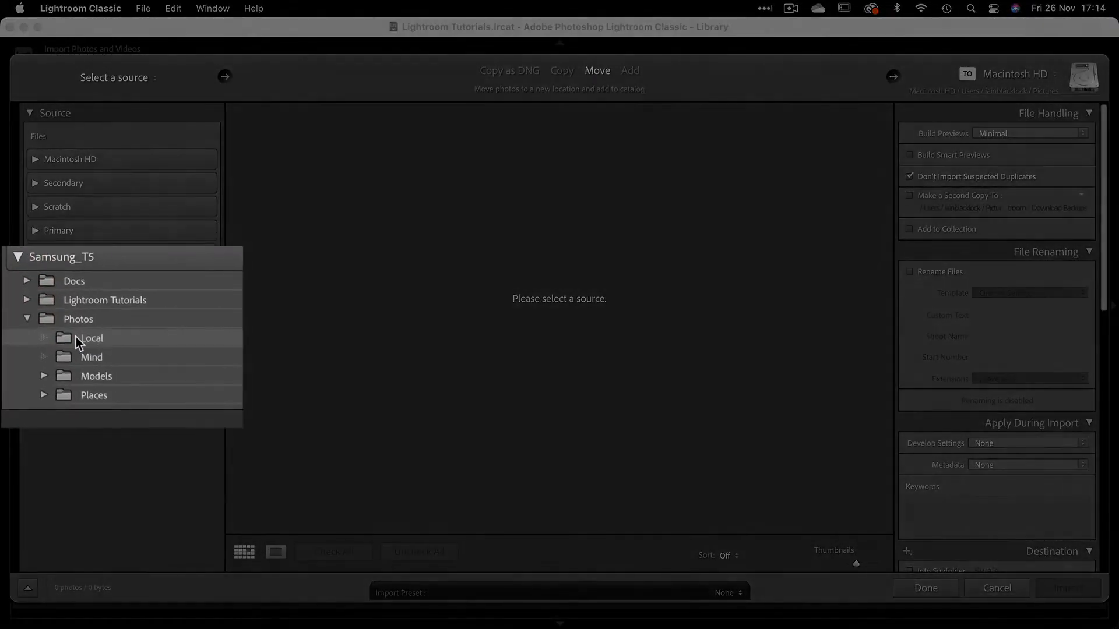
left_click(82, 338)
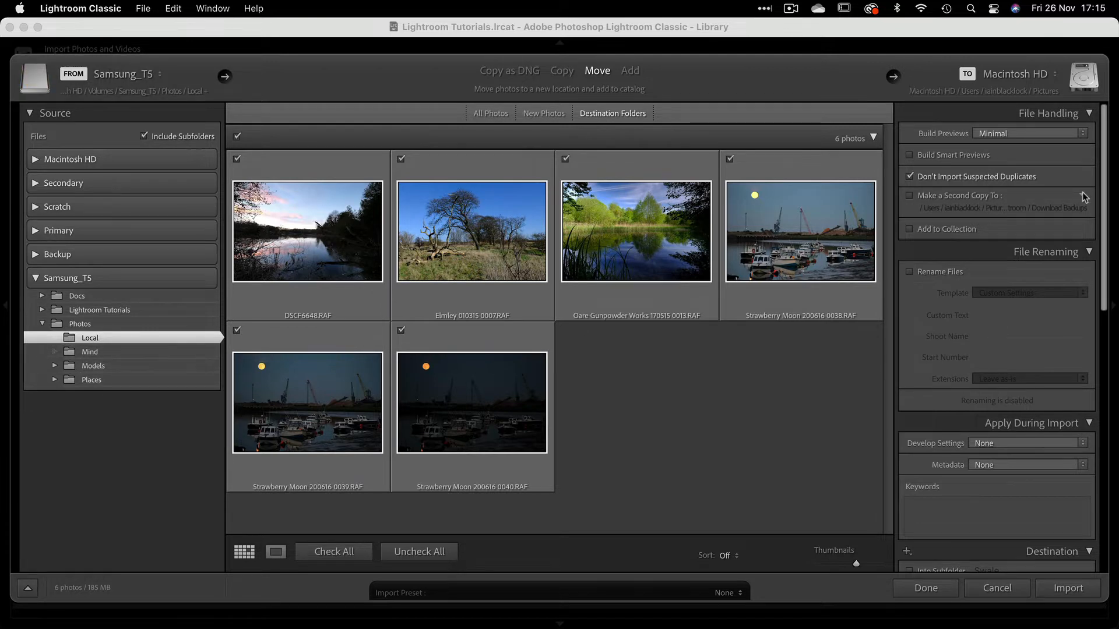
Enable placing the photos into a subfolder of the destination and name the subfolder Local.
scroll(1047, 183, "down", 3)
scroll(1025, 209, "up", 3)
scroll(1025, 208, "down", 10)
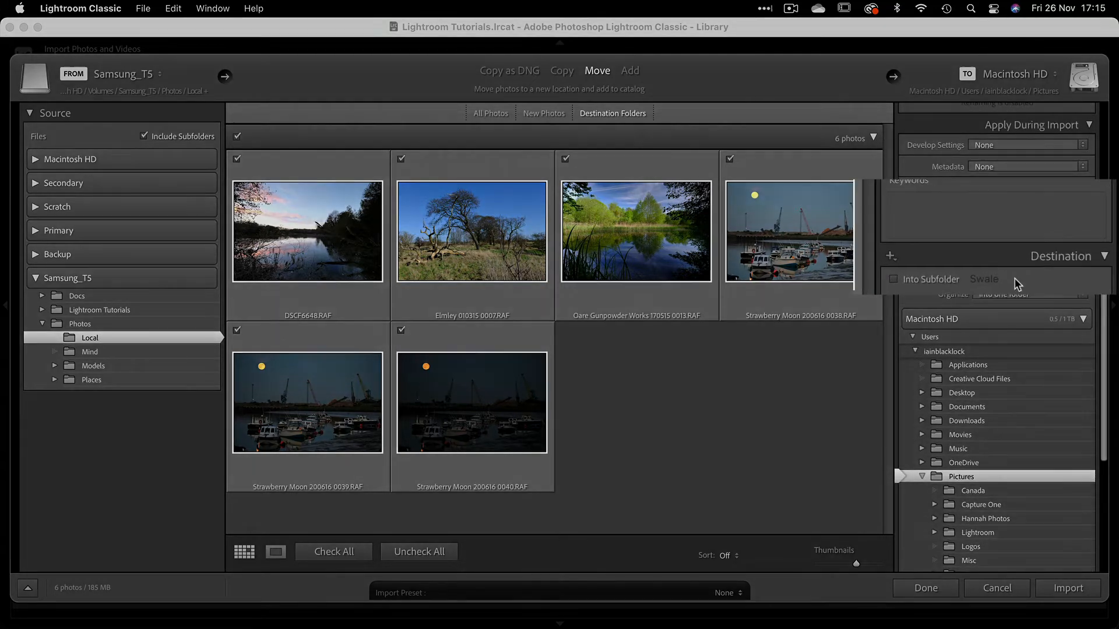
scroll(923, 287, "down", 2)
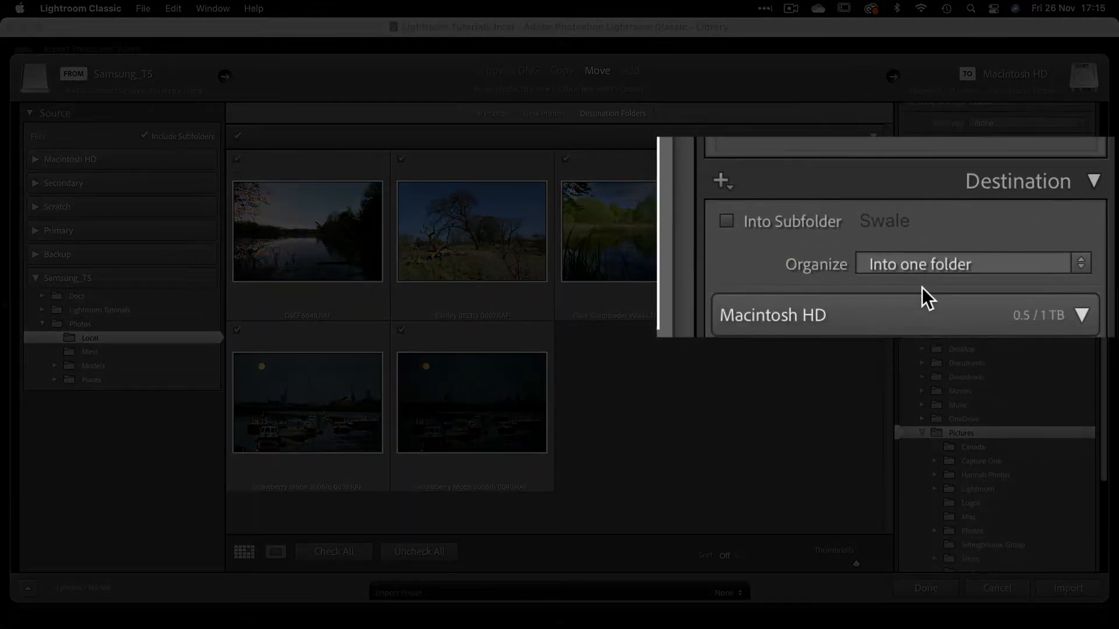
left_click(726, 222)
double_click(907, 224)
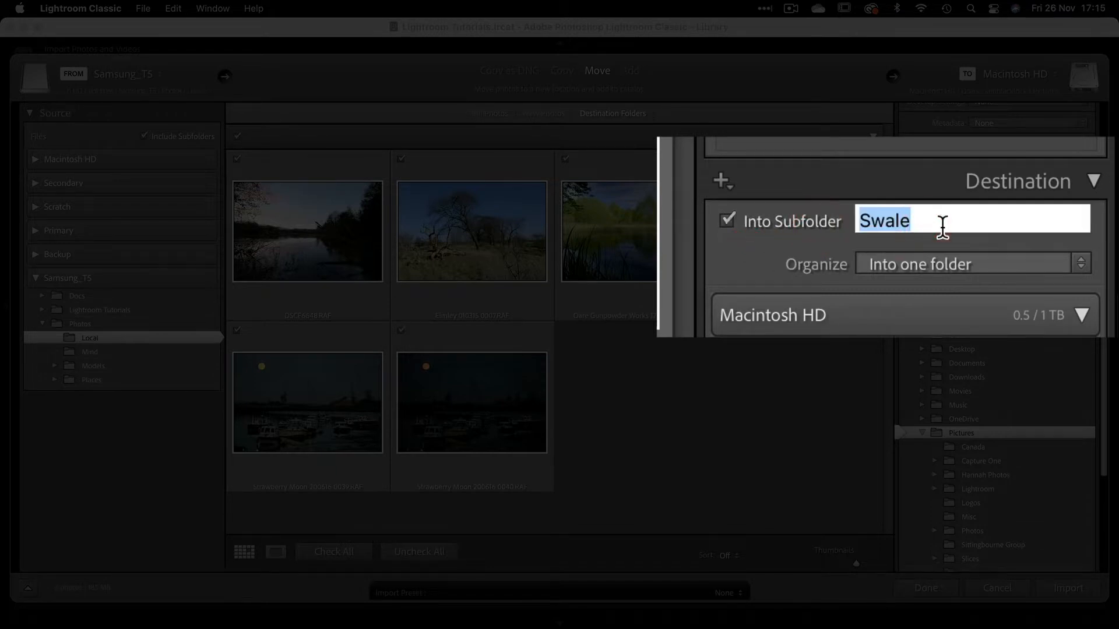
type("Local")
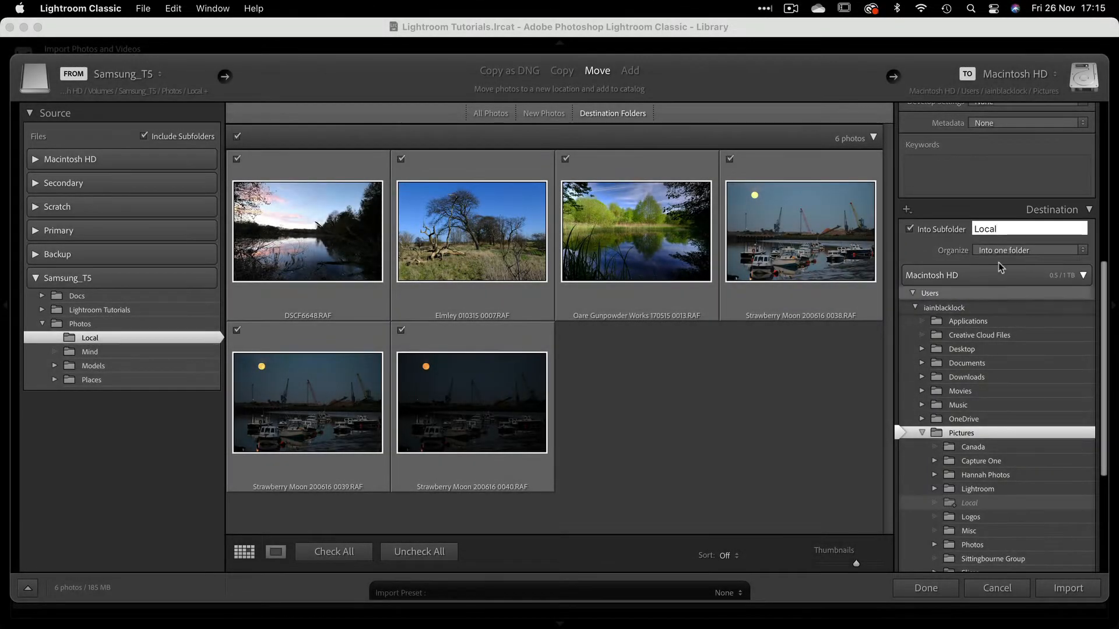
Set Samsung_T5's Photos/Places folder as the destination and import the photos.
scroll(984, 305, "down", 1)
scroll(984, 305, "down", 10)
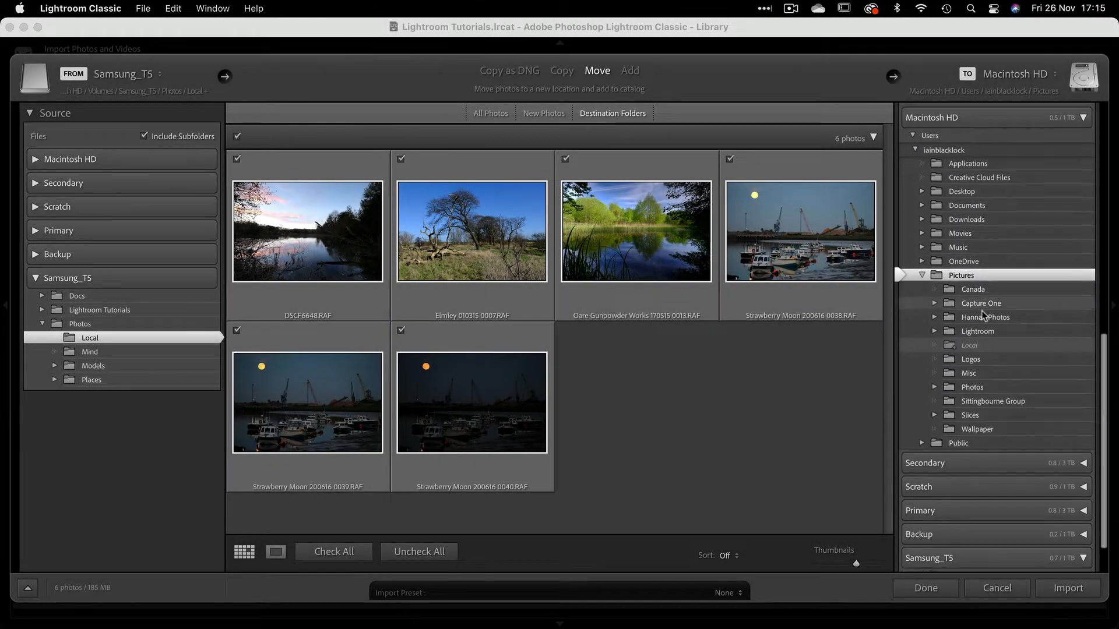
scroll(955, 515, "down", 5)
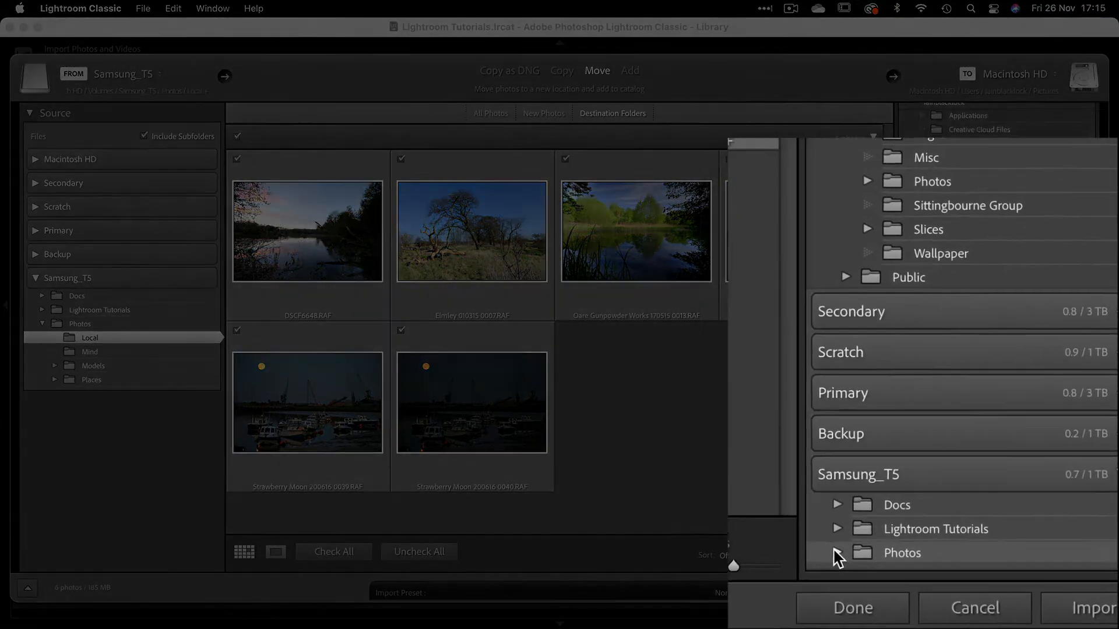
left_click(837, 554)
scroll(904, 497, "down", 3)
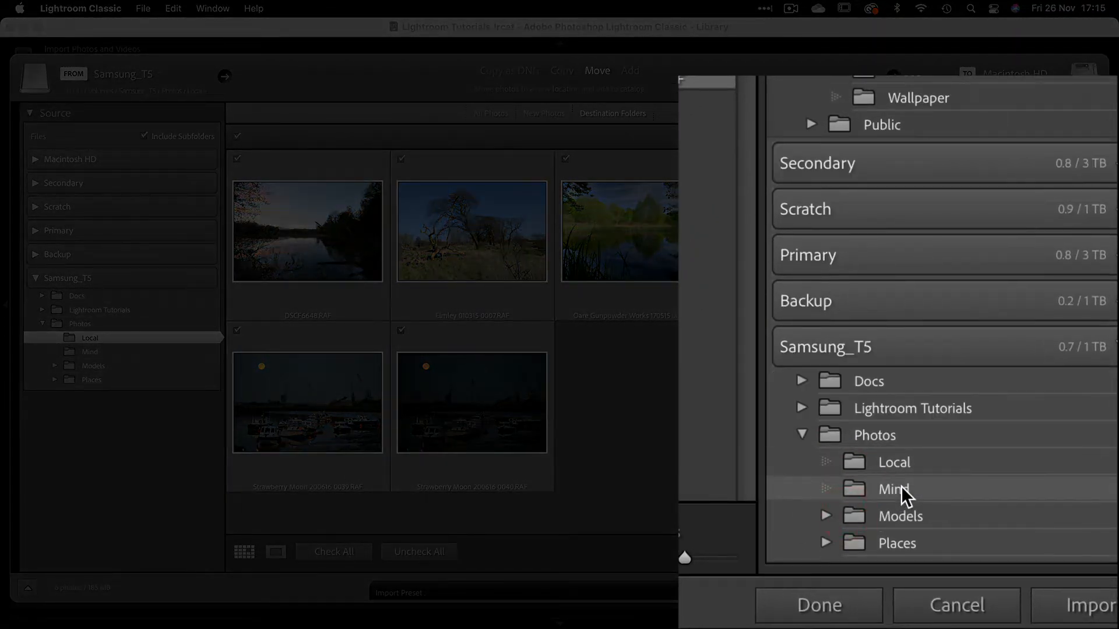
left_click(893, 548)
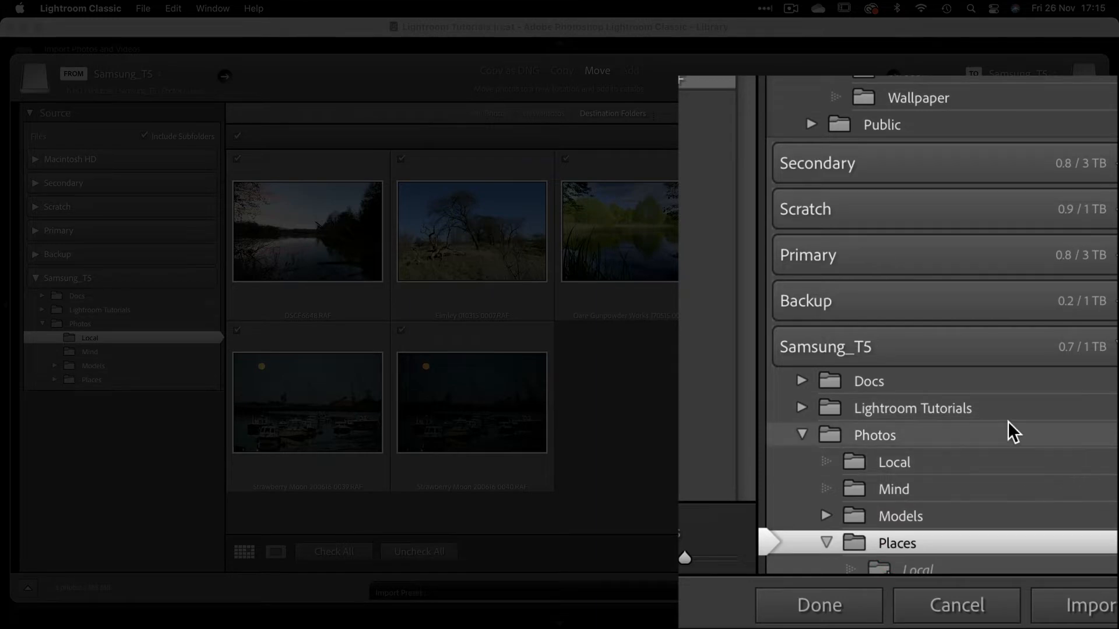
scroll(988, 305, "up", 5)
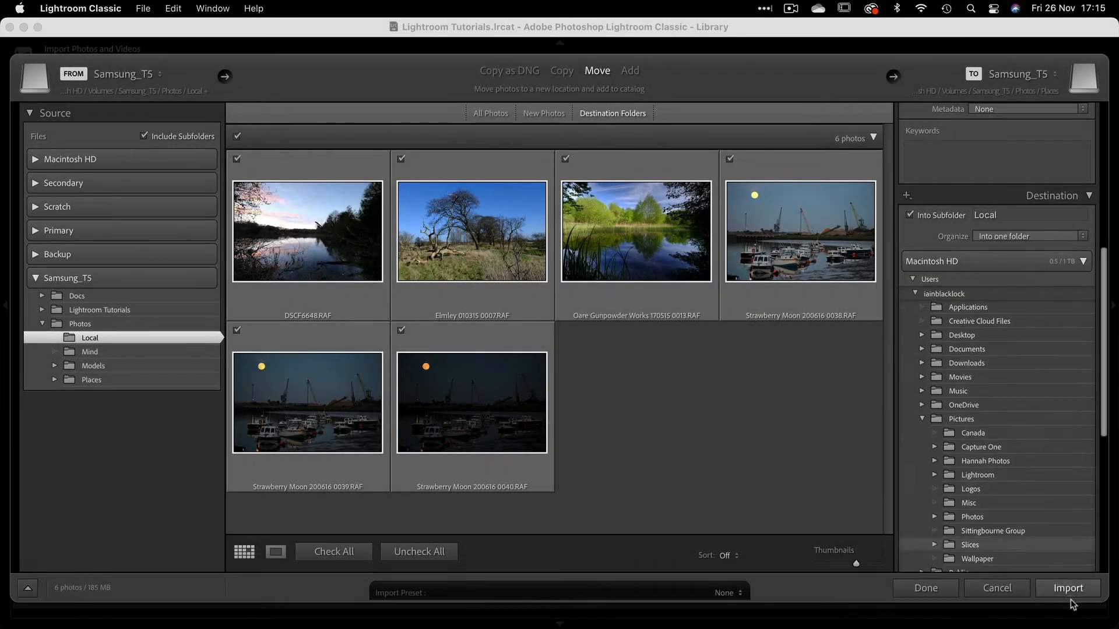
left_click(1068, 589)
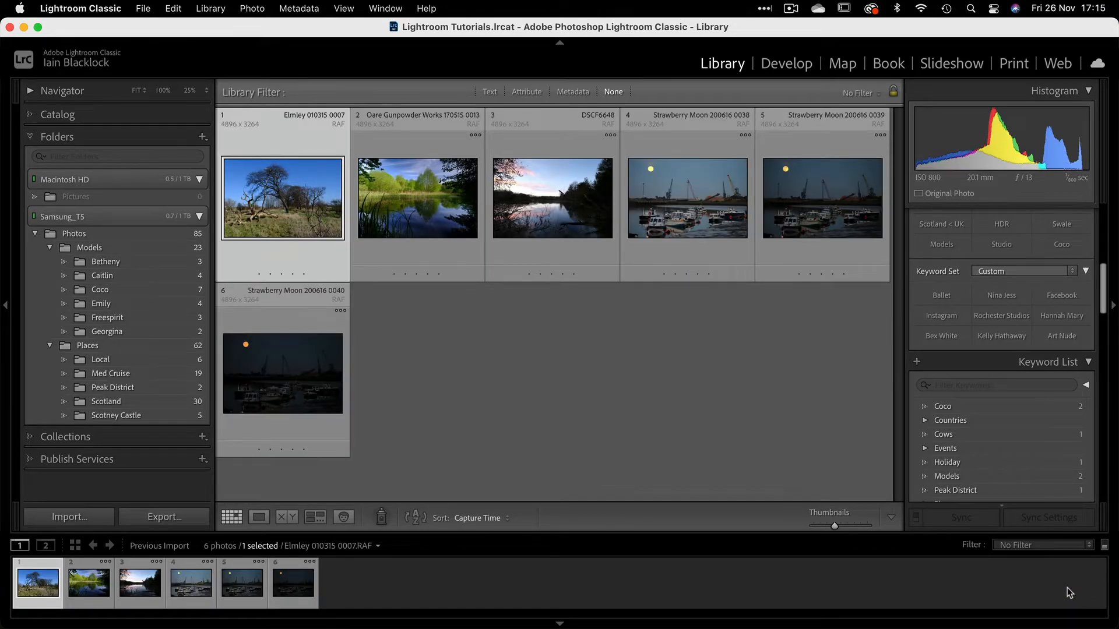
Show the catalog's Local folder in Finder, examine its image files, and return to the Places folder.
left_click(99, 360)
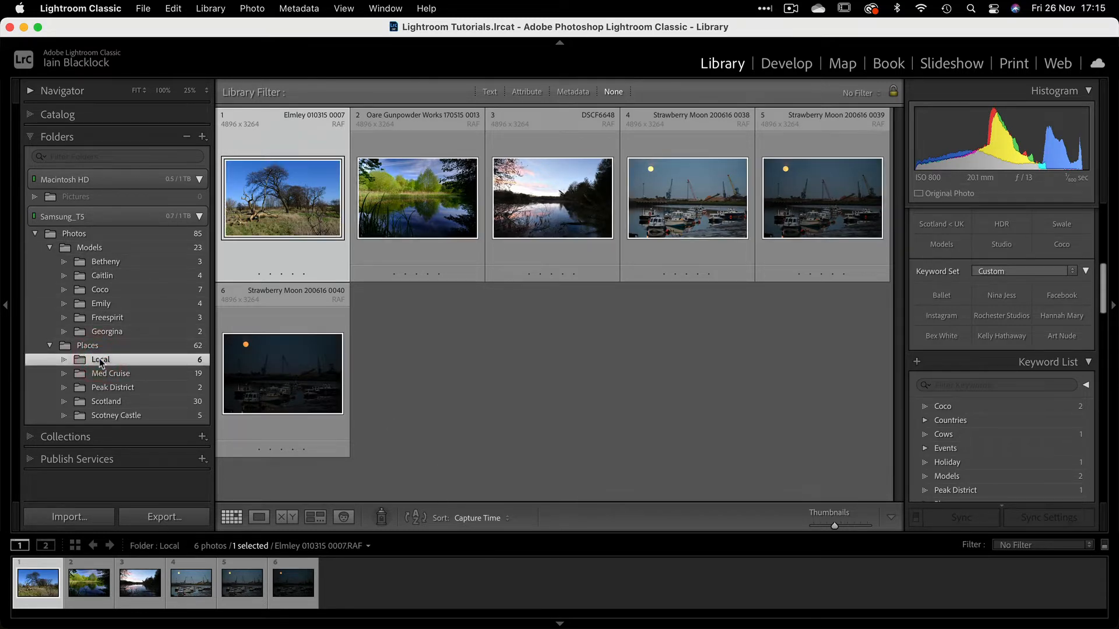
right_click(100, 361)
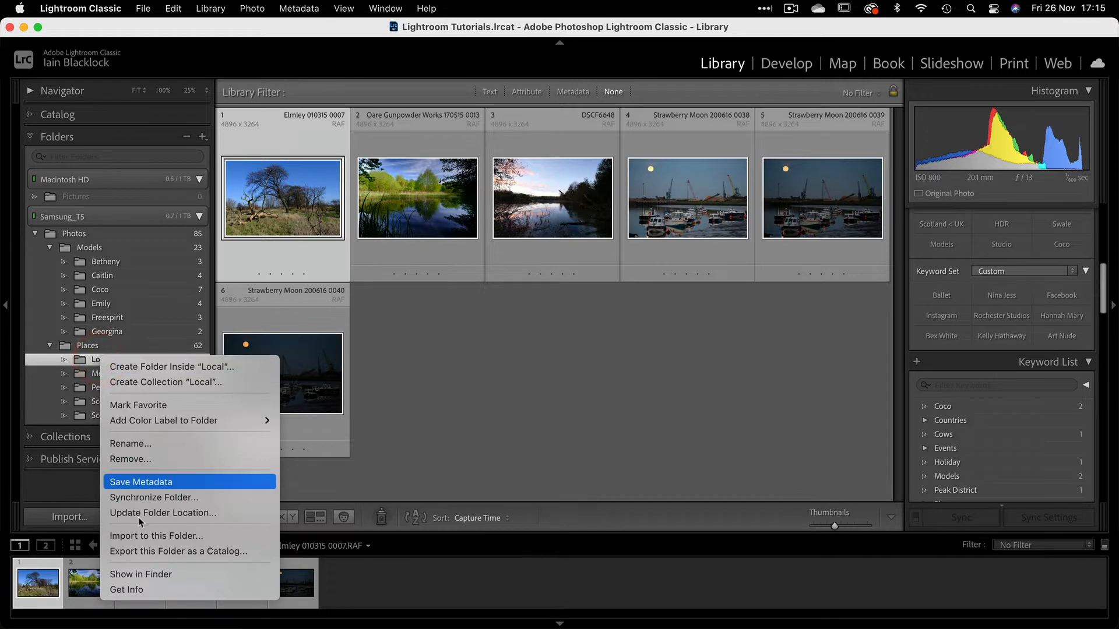
left_click(134, 574)
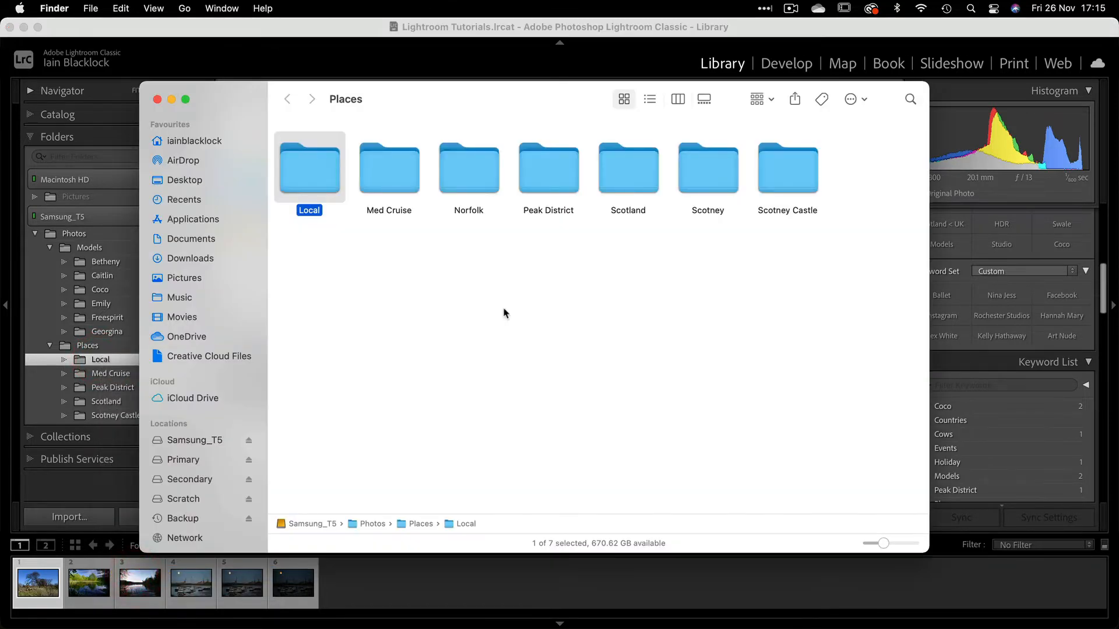
left_click(502, 310)
double_click(309, 172)
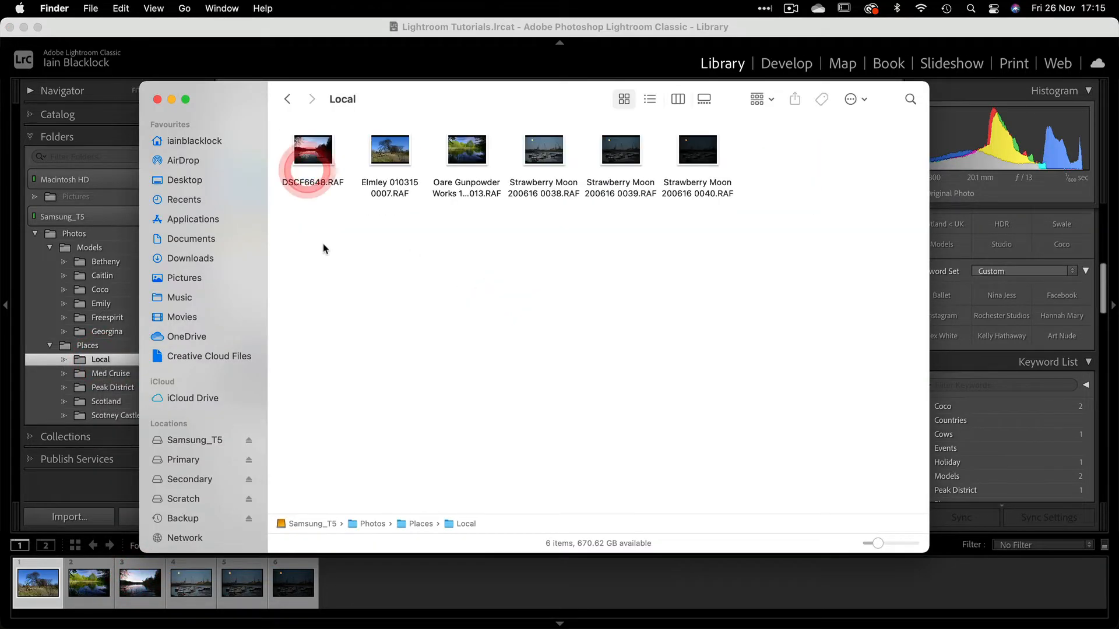
left_click(286, 99)
left_click(286, 99)
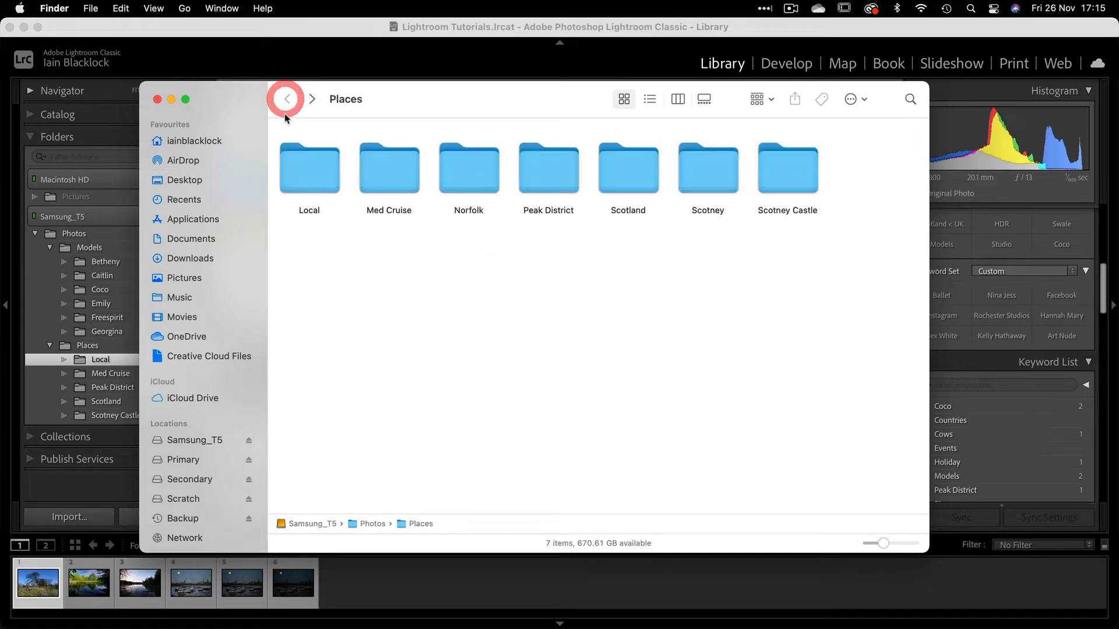
Check the original Photos/Local folder on Samsung_T5 for remaining files, and close the Finder window.
left_click(205, 440)
left_click(424, 336)
double_click(466, 155)
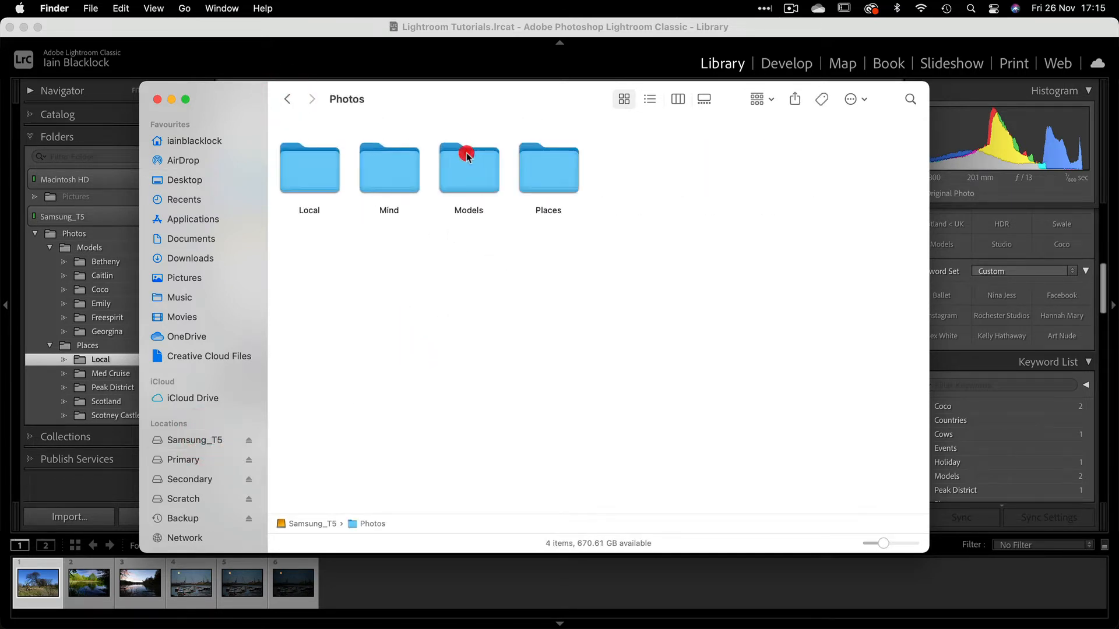
left_click(456, 269)
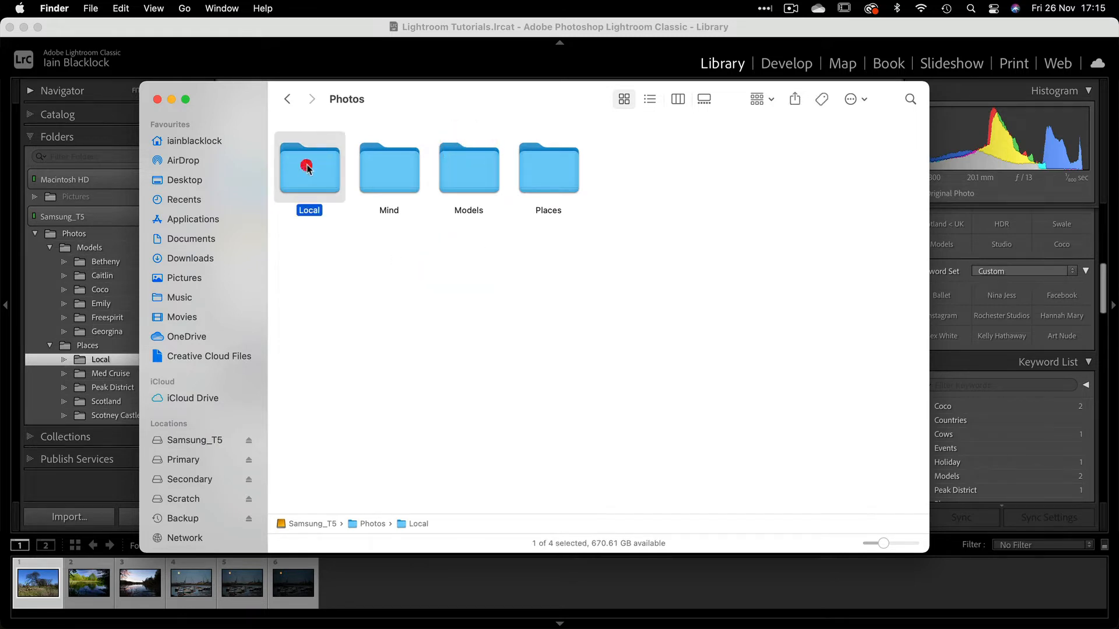
double_click(307, 169)
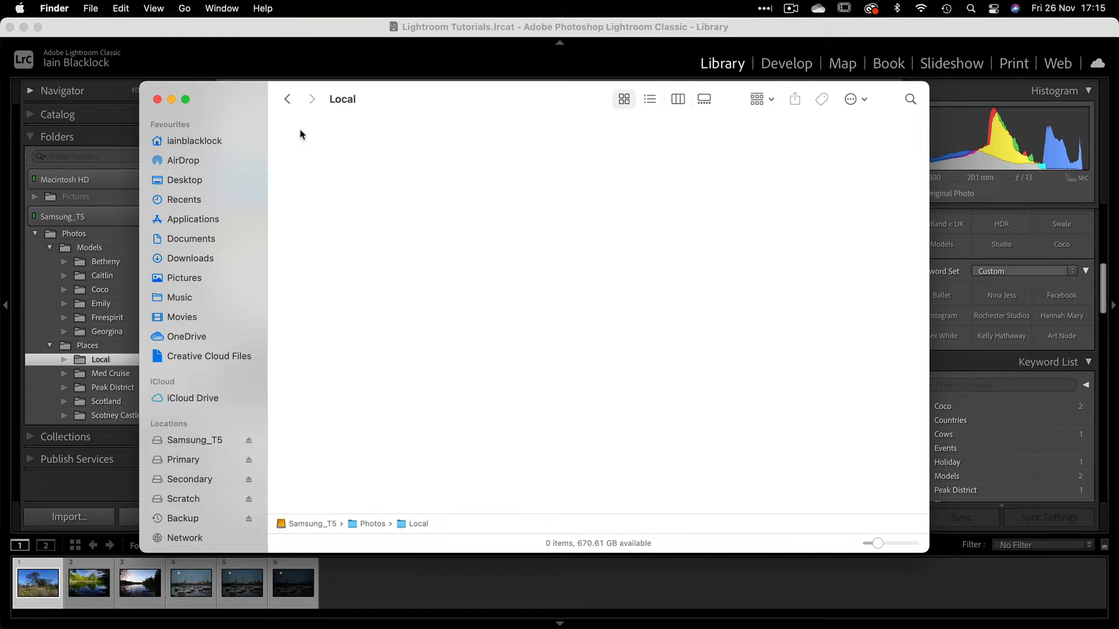
left_click(286, 100)
left_click(157, 99)
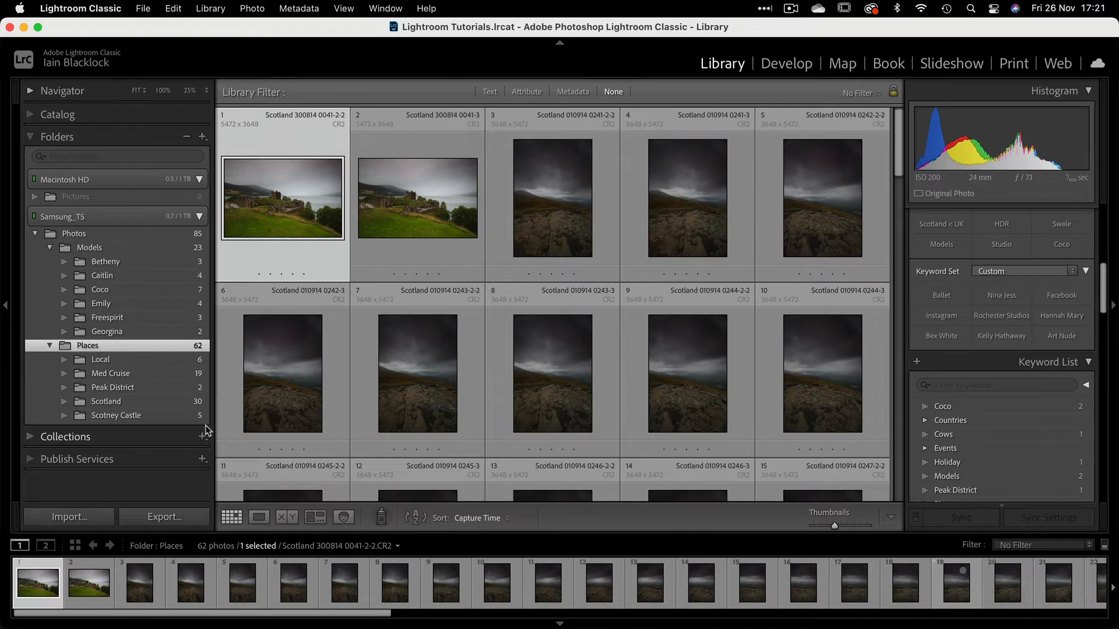
Start a new import from the memory card's DCIM folder and review only the new photos.
left_click(70, 519)
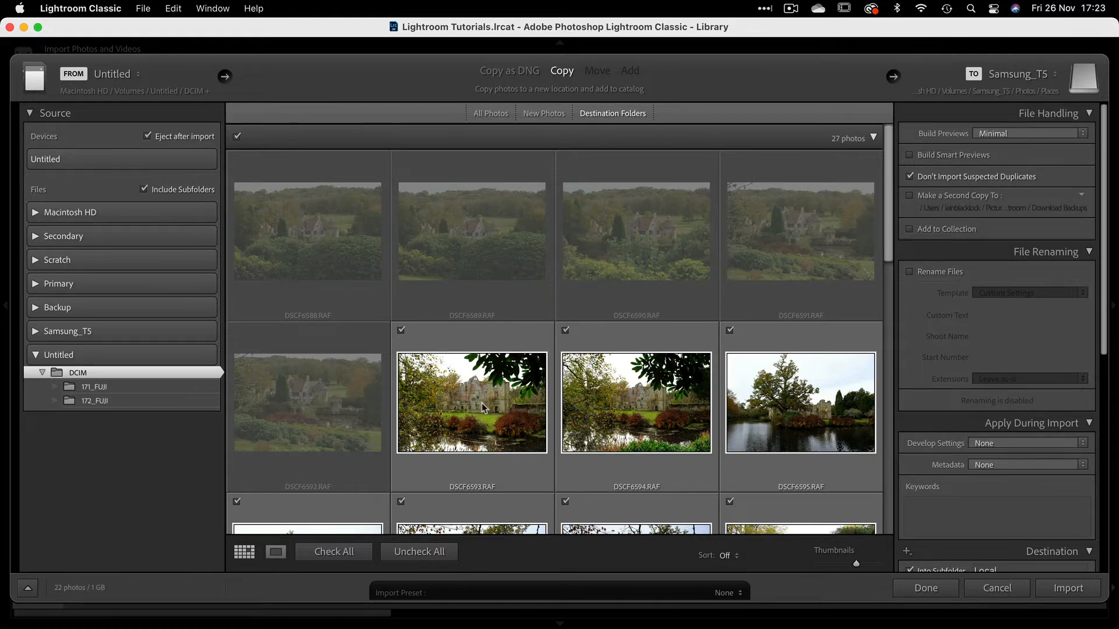
scroll(482, 406, "down", 3)
scroll(769, 299, "down", 15)
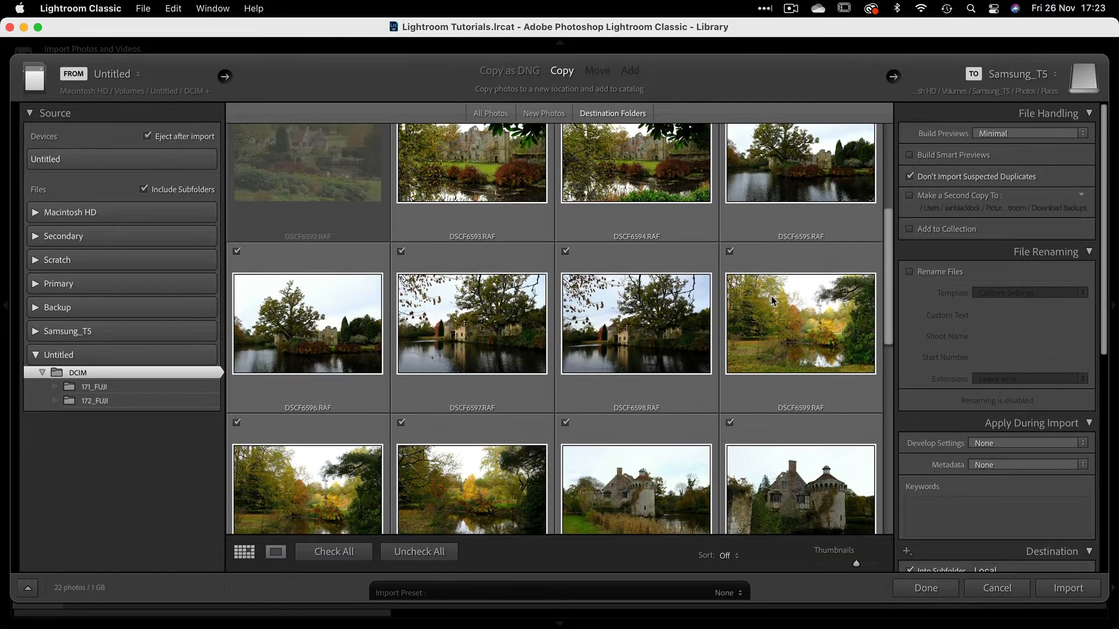
scroll(771, 296, "down", 5)
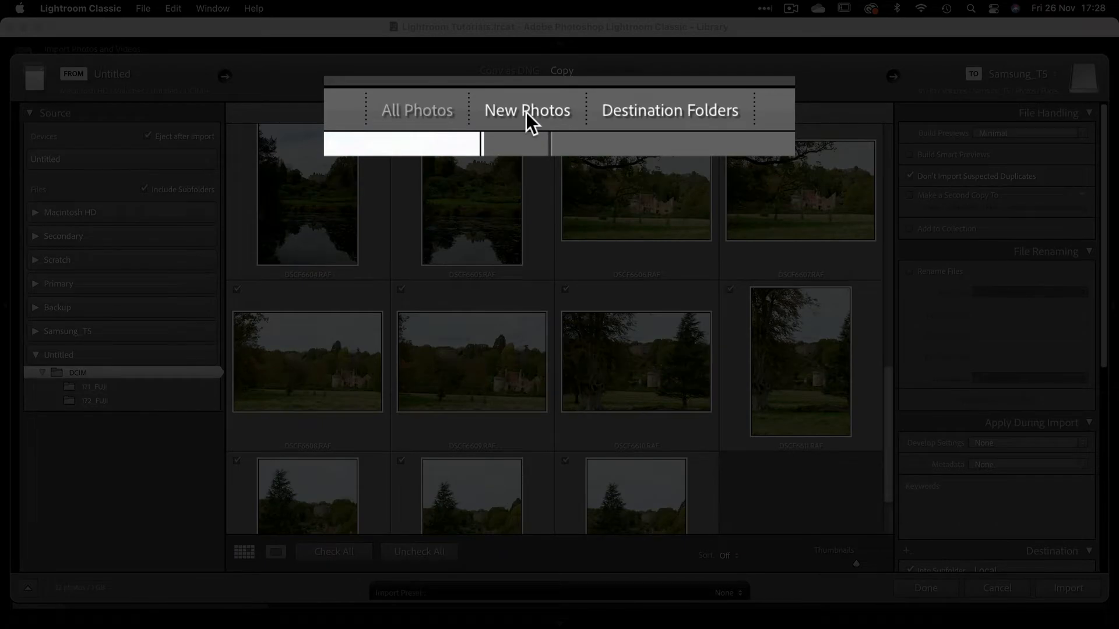
left_click(526, 112)
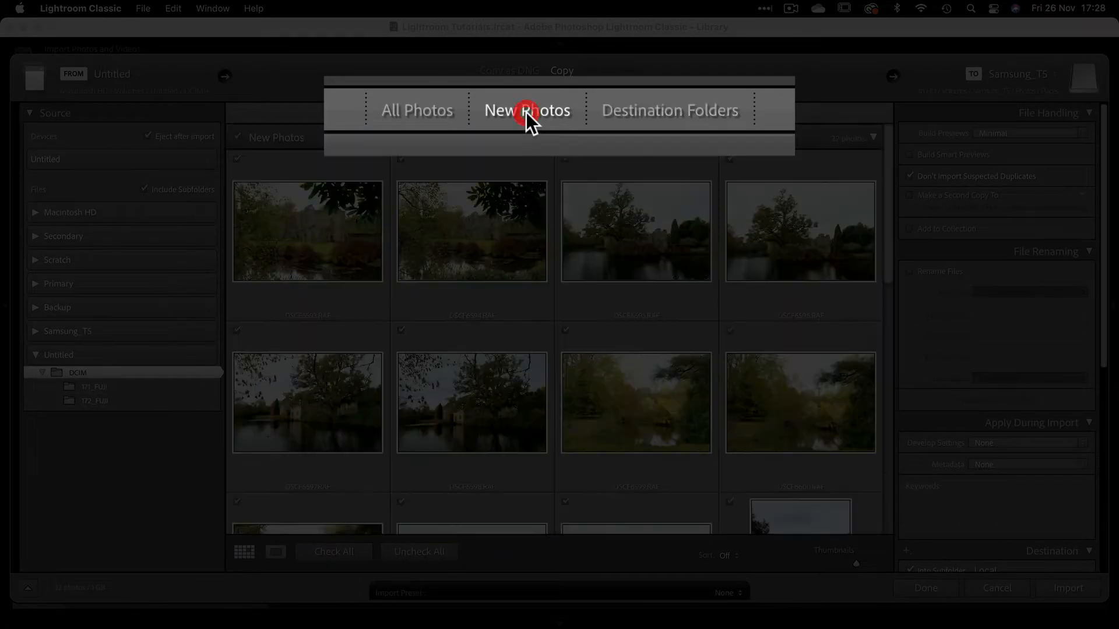
scroll(478, 332, "down", 10)
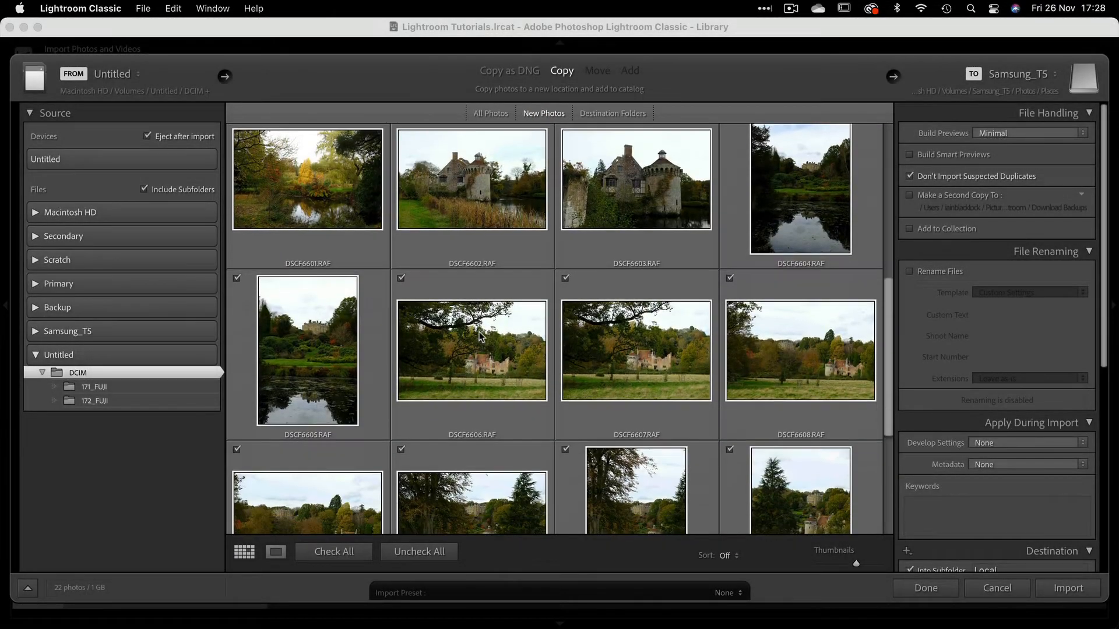
scroll(479, 331, "up", 10)
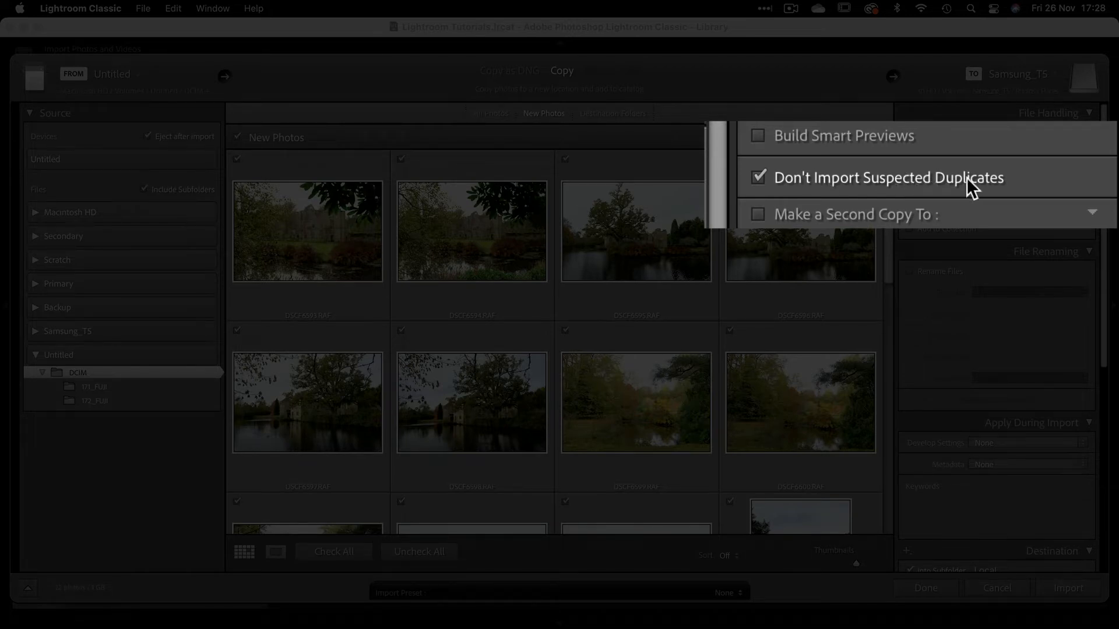
Compare the All Photos and New Photos views with Don't Import Suspected Duplicates off and back on.
left_click(757, 178)
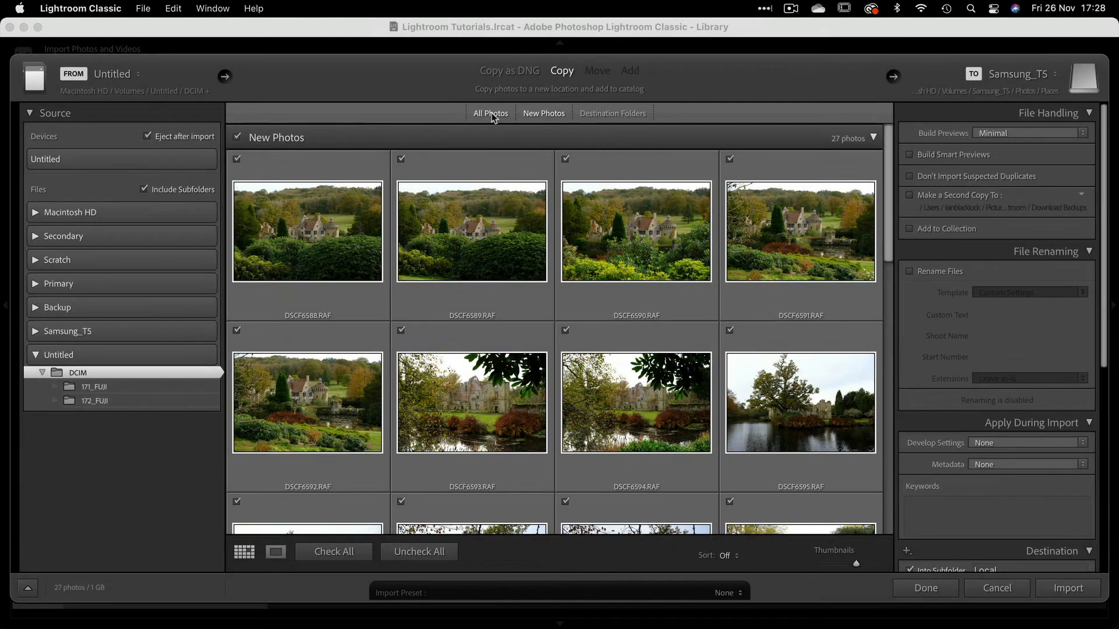
left_click(491, 113)
scroll(533, 260, "down", 10)
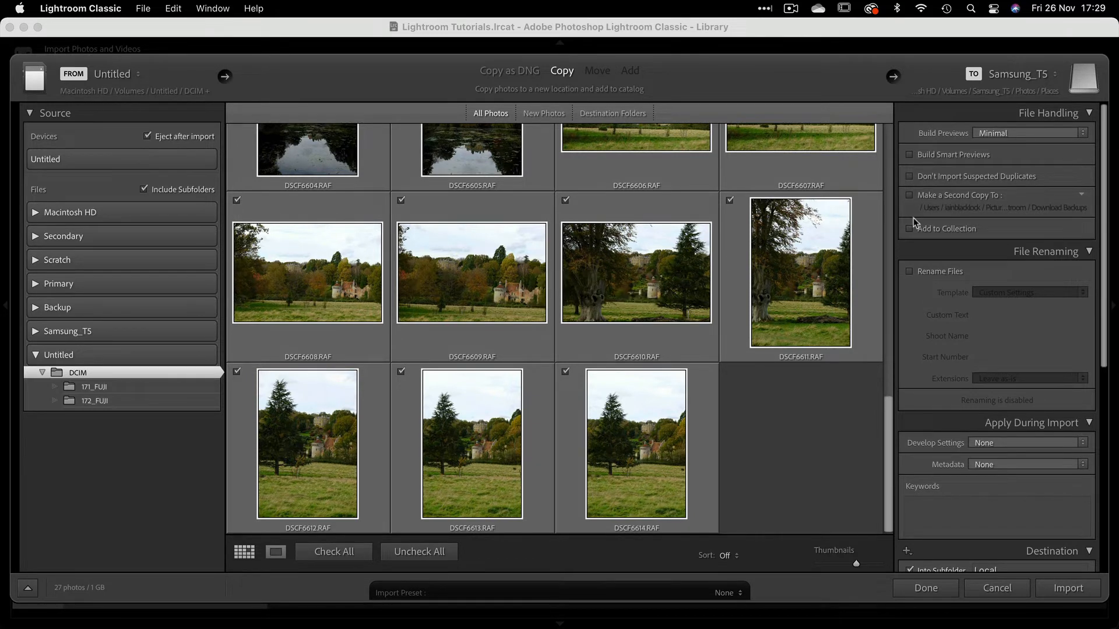
left_click(910, 176)
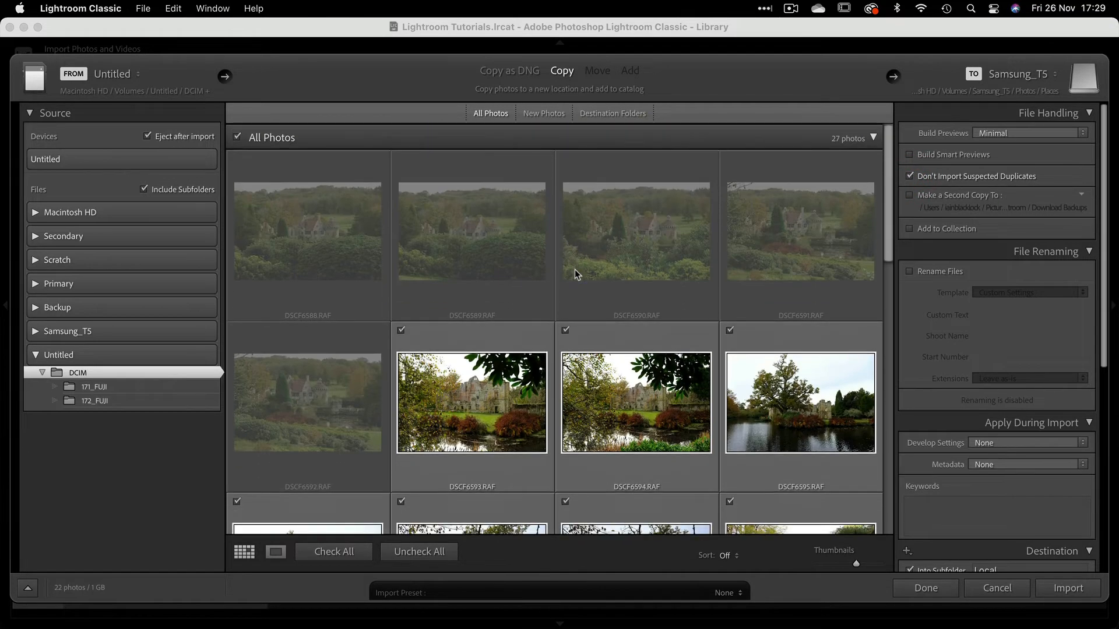
left_click(548, 115)
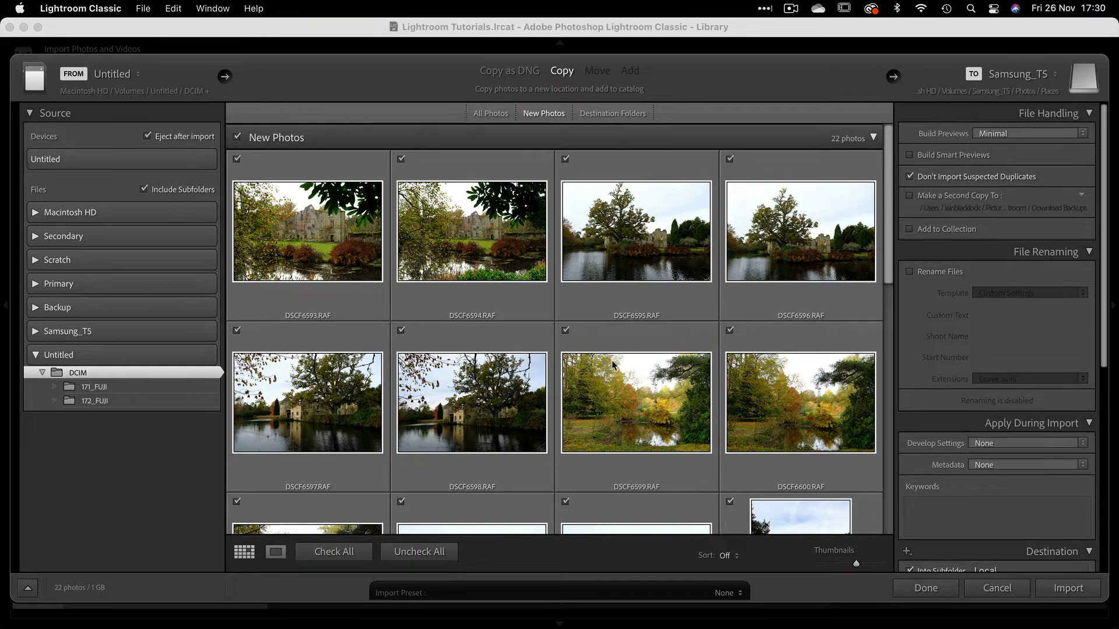
Choose the Scotney Castle folder inside Photos/Places on Samsung_T5 as the import destination.
mouse_move(612, 364)
scroll(982, 259, "down", 1)
scroll(981, 264, "down", 15)
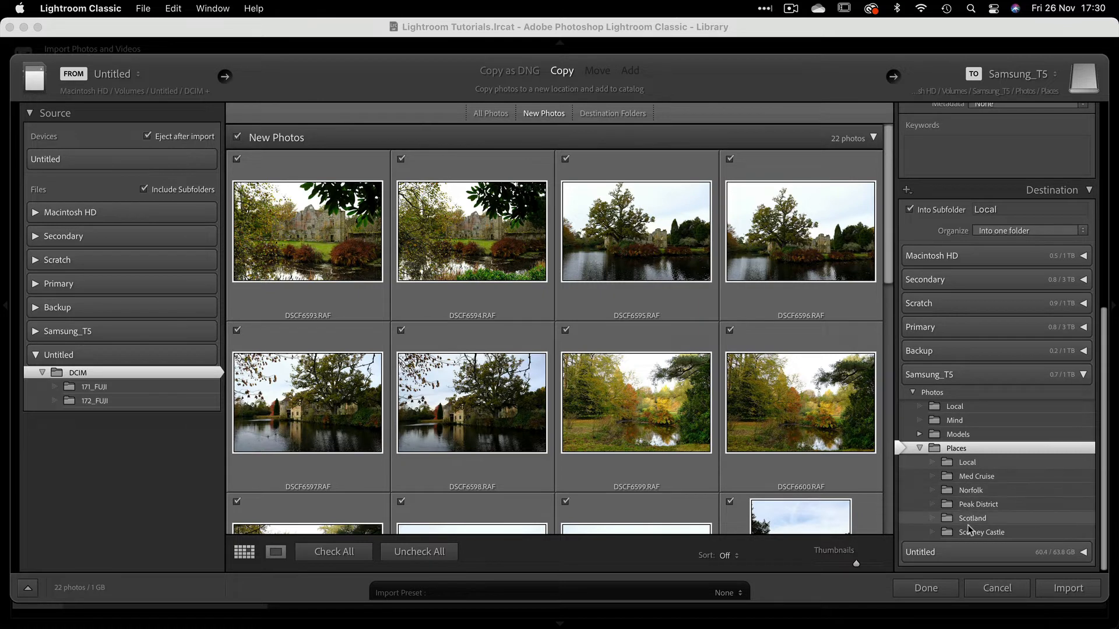
left_click(970, 533)
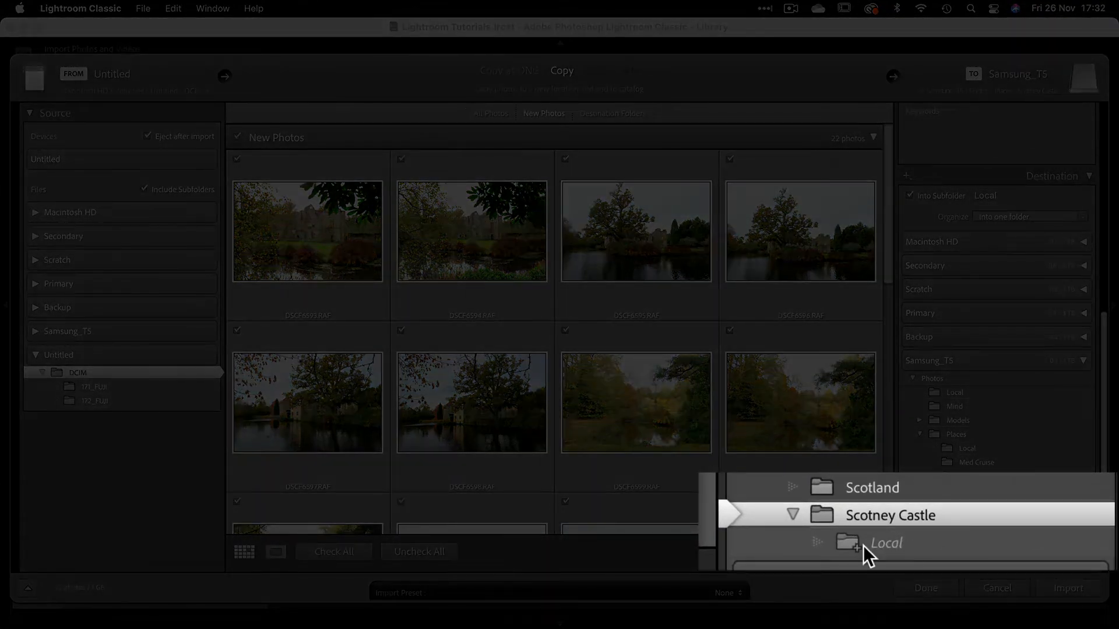
Turn off Into Subfolder so the photos go directly into the Scotney Castle folder.
scroll(979, 503, "up", 5)
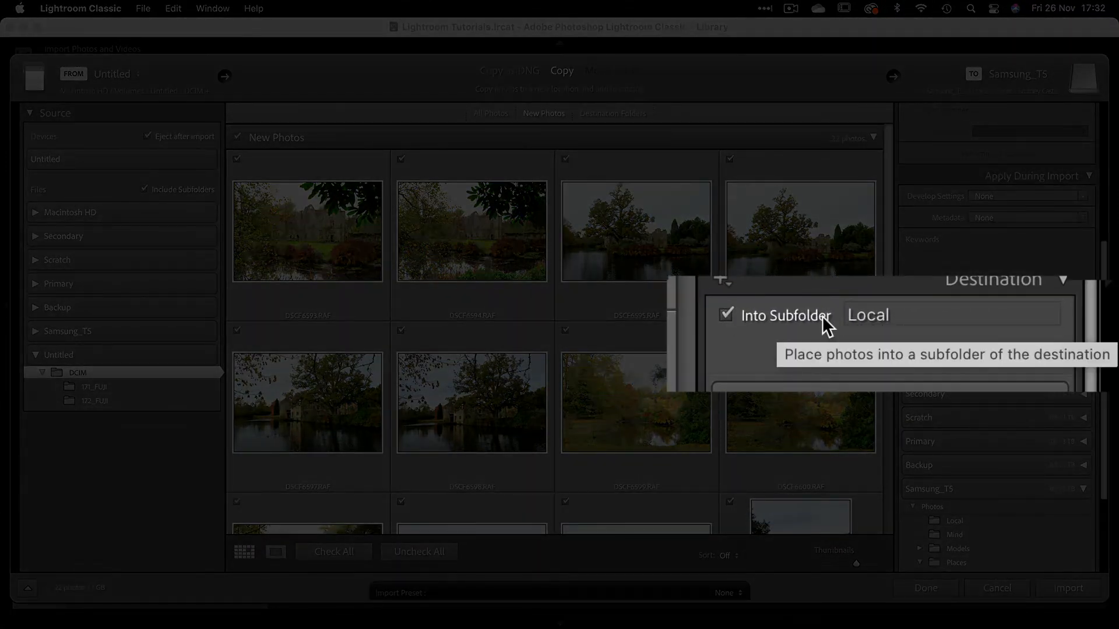
left_click(726, 315)
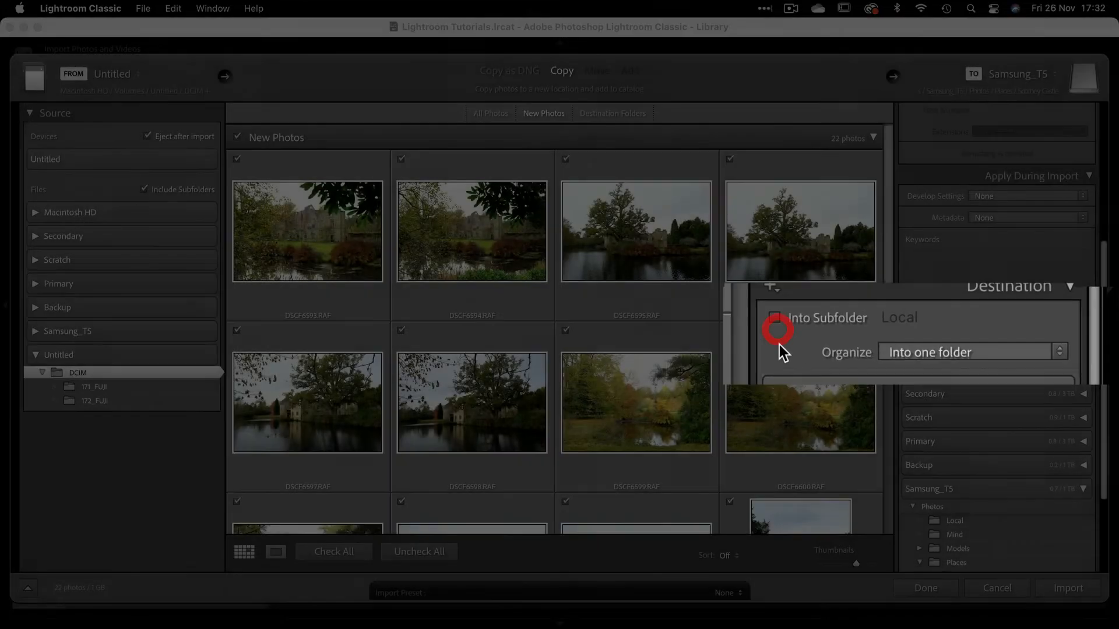
scroll(981, 525, "down", 5)
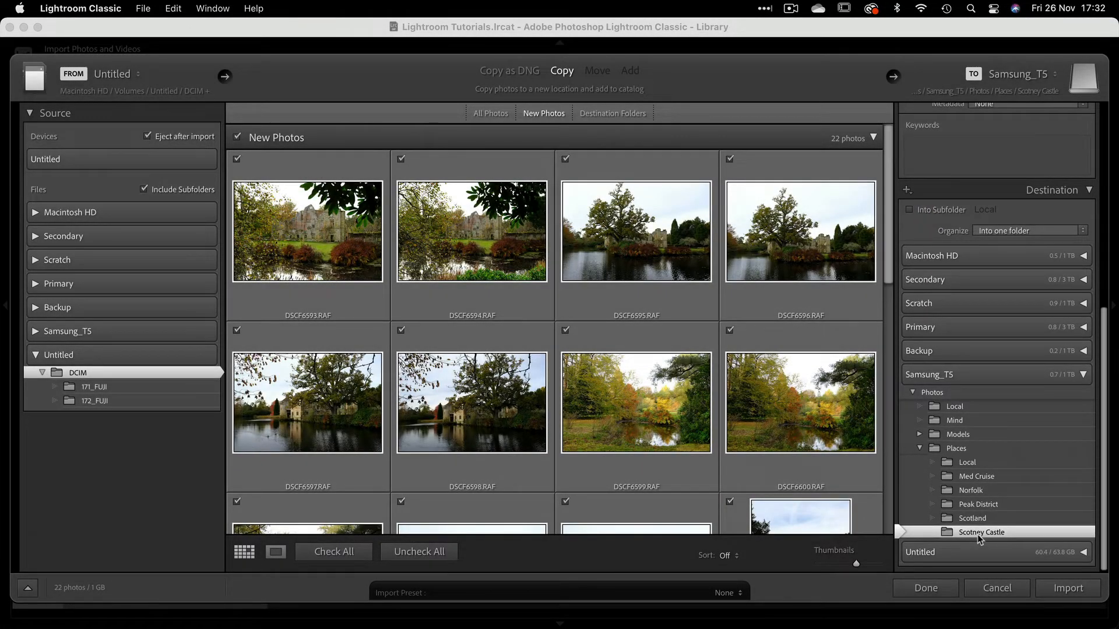
scroll(978, 533, "up", 5)
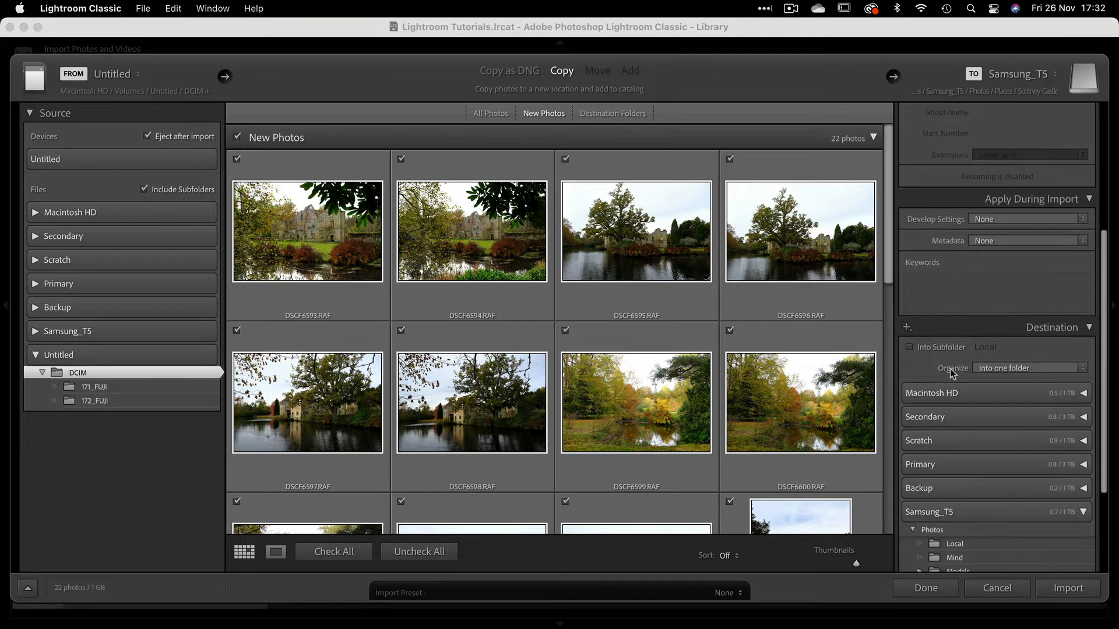
Preview organizing by original folders under the Scotney Castle destination and return the Organize setting to Into one folder.
left_click(1006, 370)
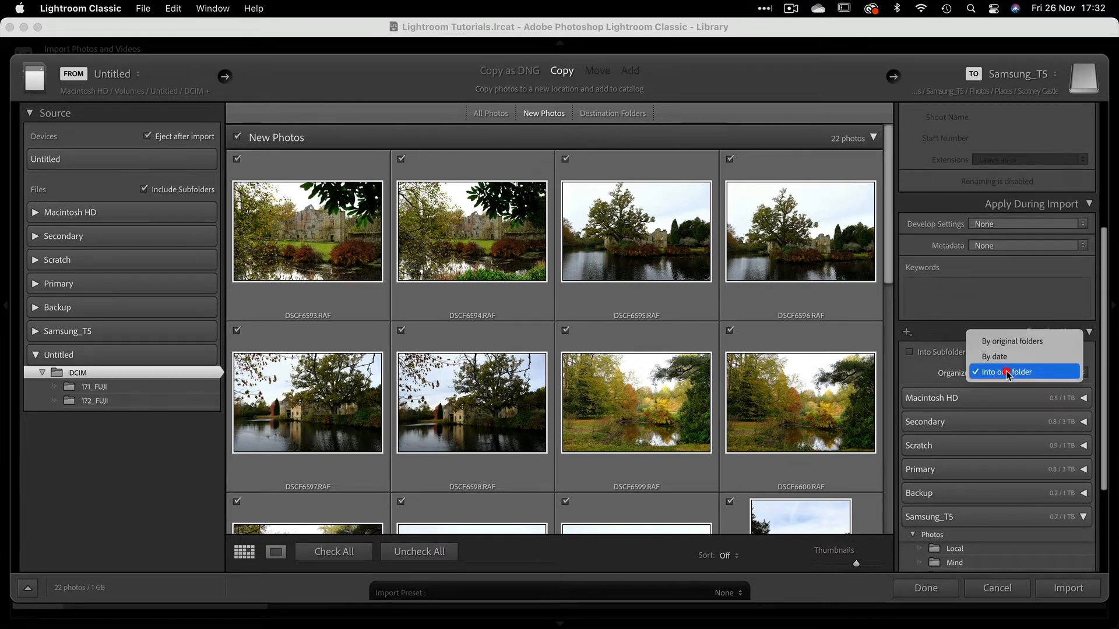
left_click(1005, 340)
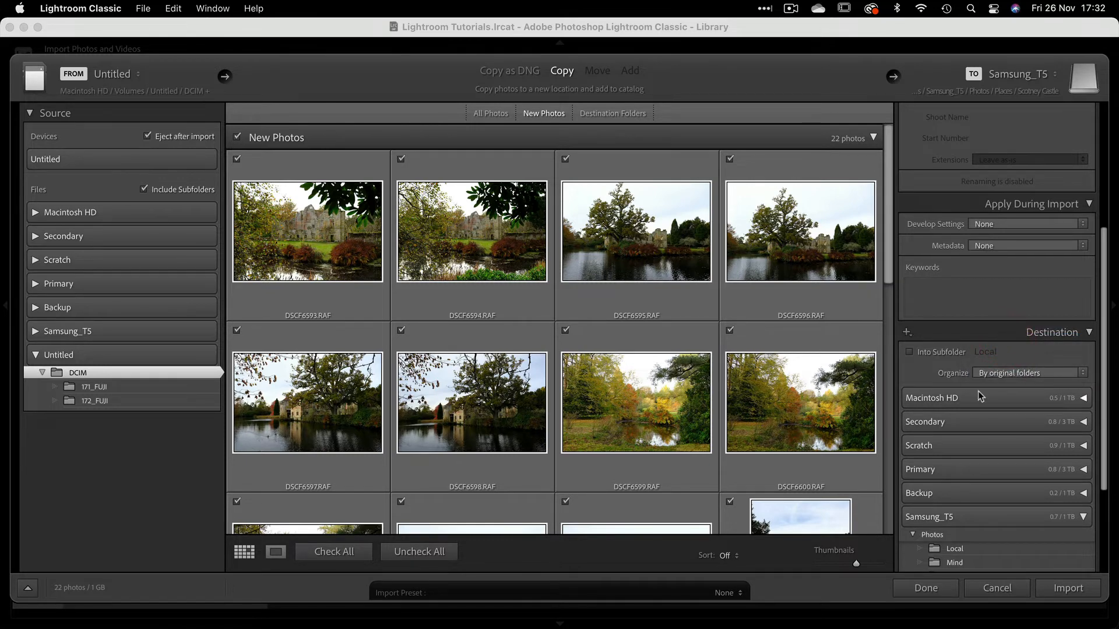
scroll(977, 390, "down", 1)
scroll(976, 390, "down", 5)
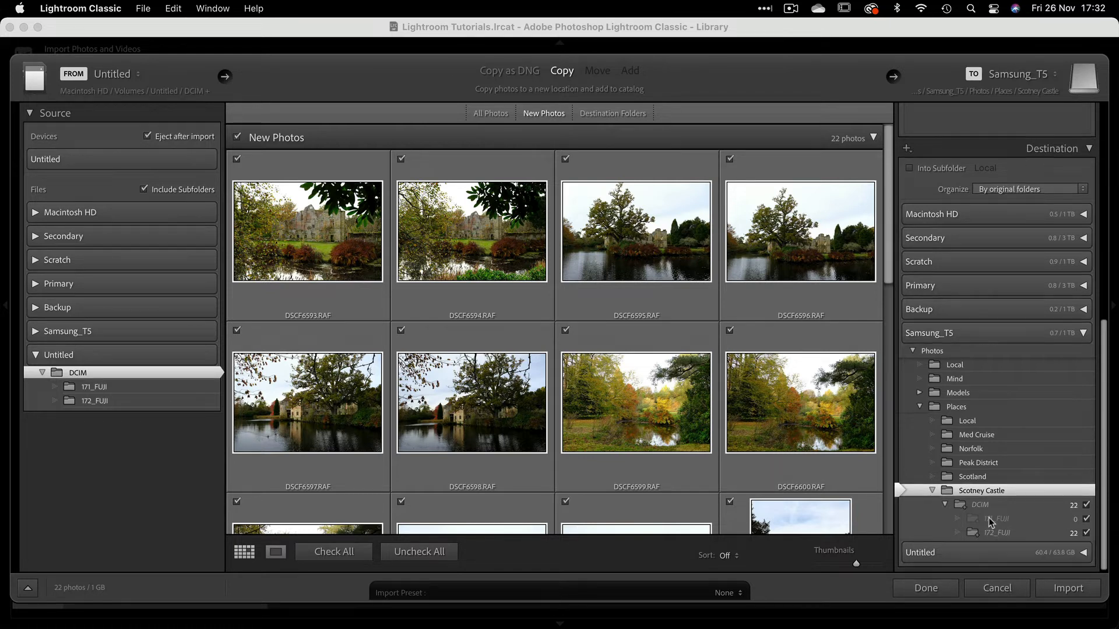
scroll(988, 517, "up", 5)
left_click(1010, 350)
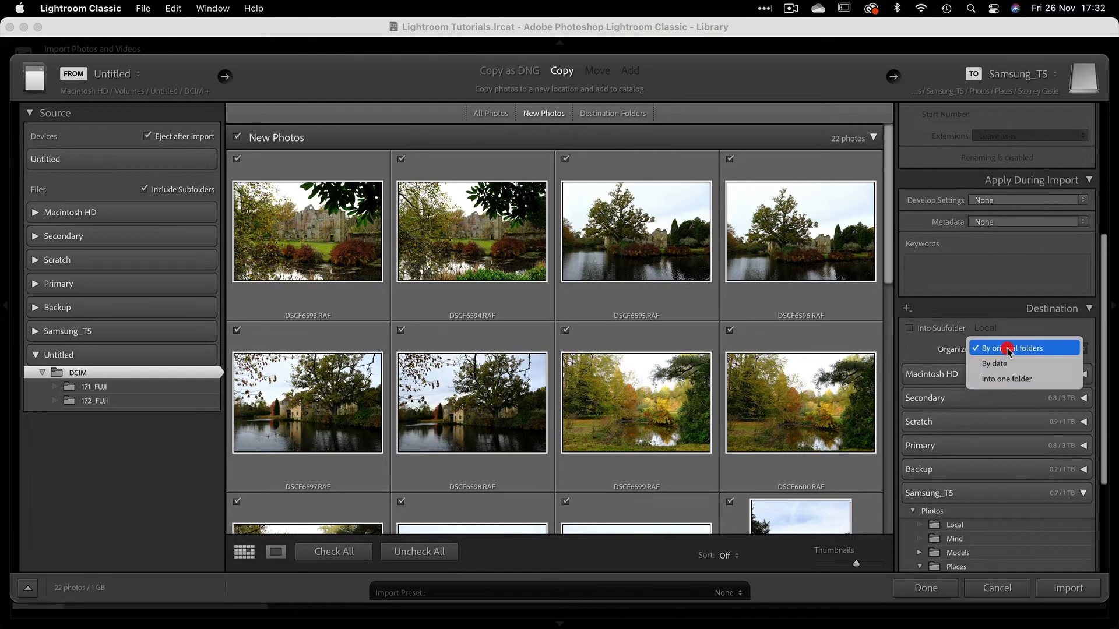
left_click(998, 379)
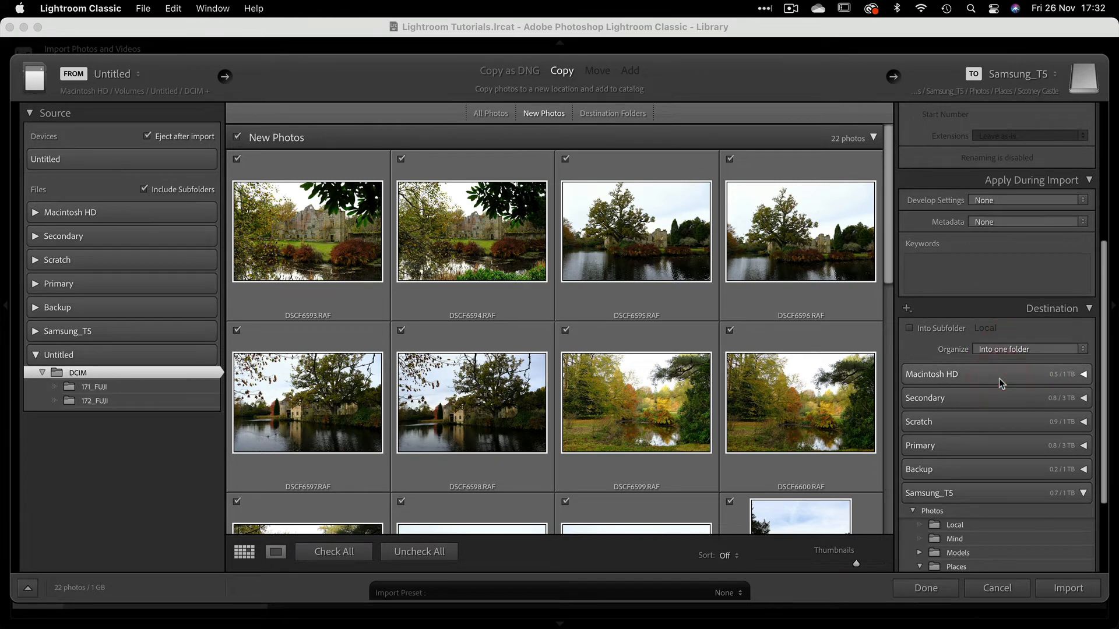
Import the new photos and display the Scotney Castle folder in the Library.
left_click(1064, 587)
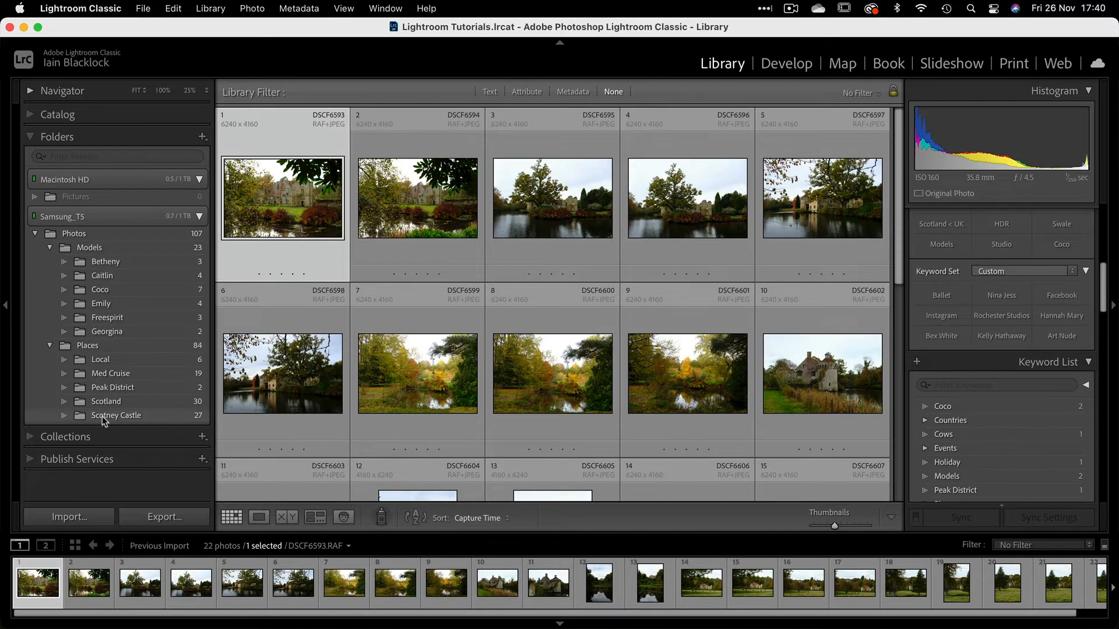
left_click(103, 416)
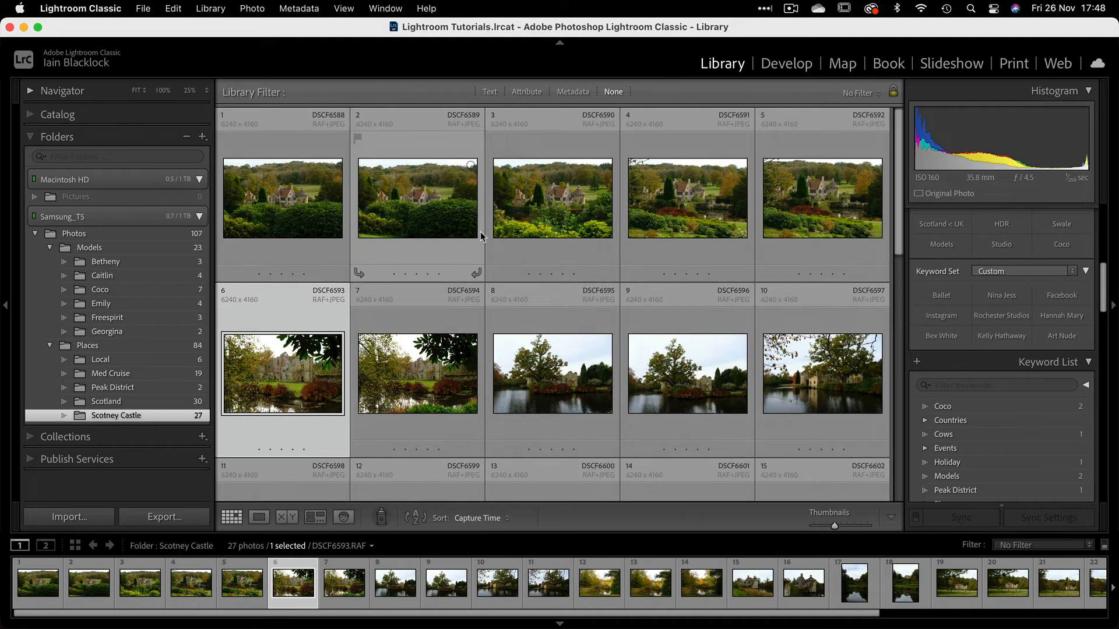
Open a new import and review the Build Previews options, keeping Minimal.
left_click(71, 517)
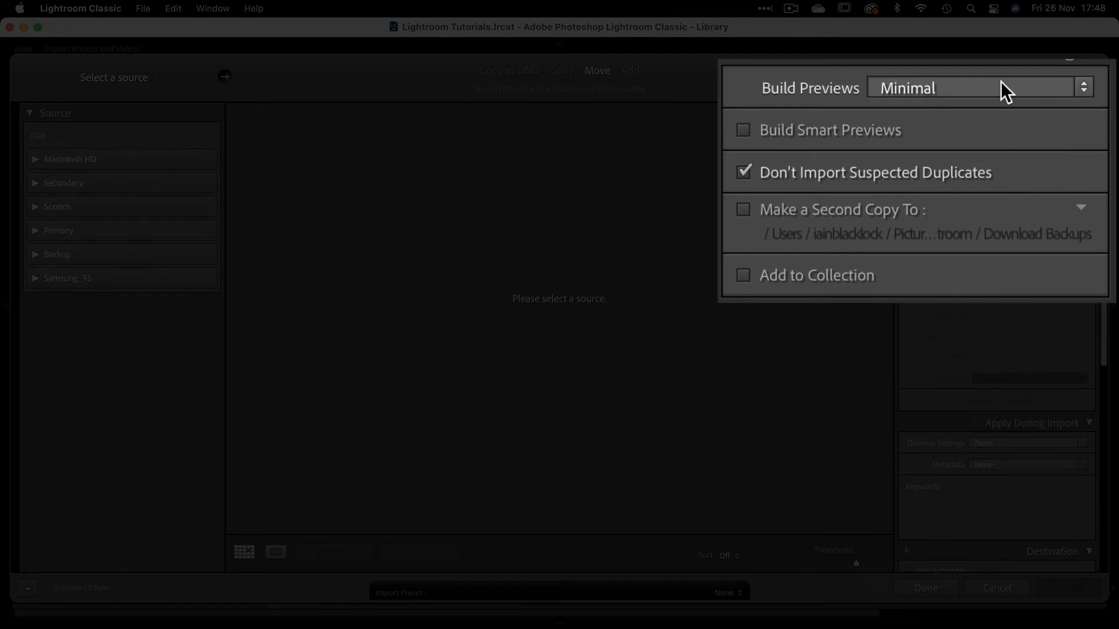
left_click(1001, 87)
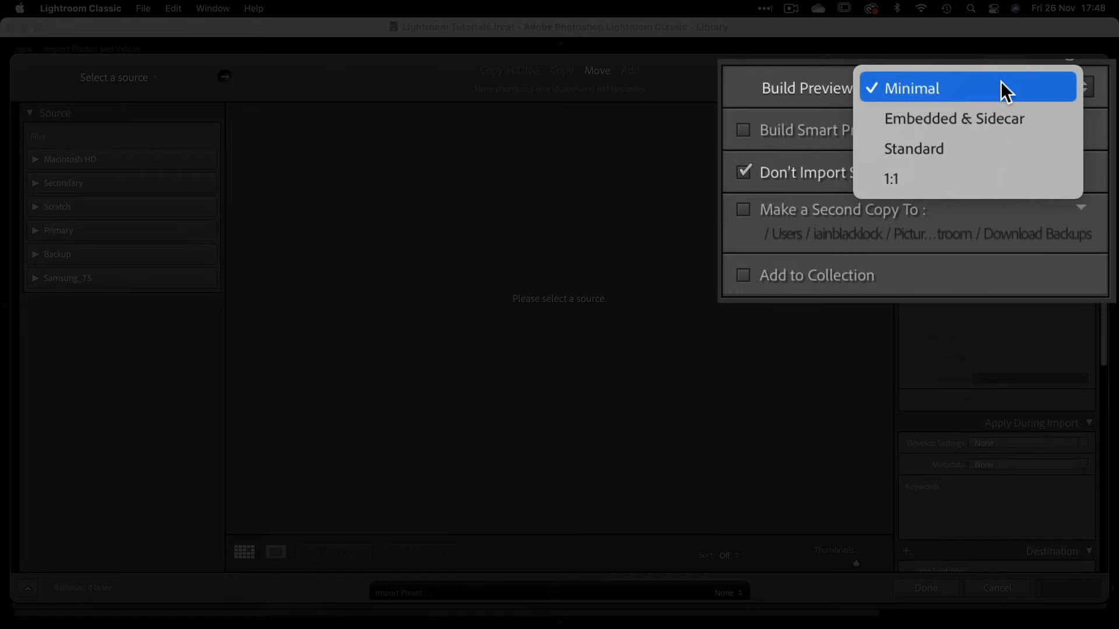
left_click(1001, 82)
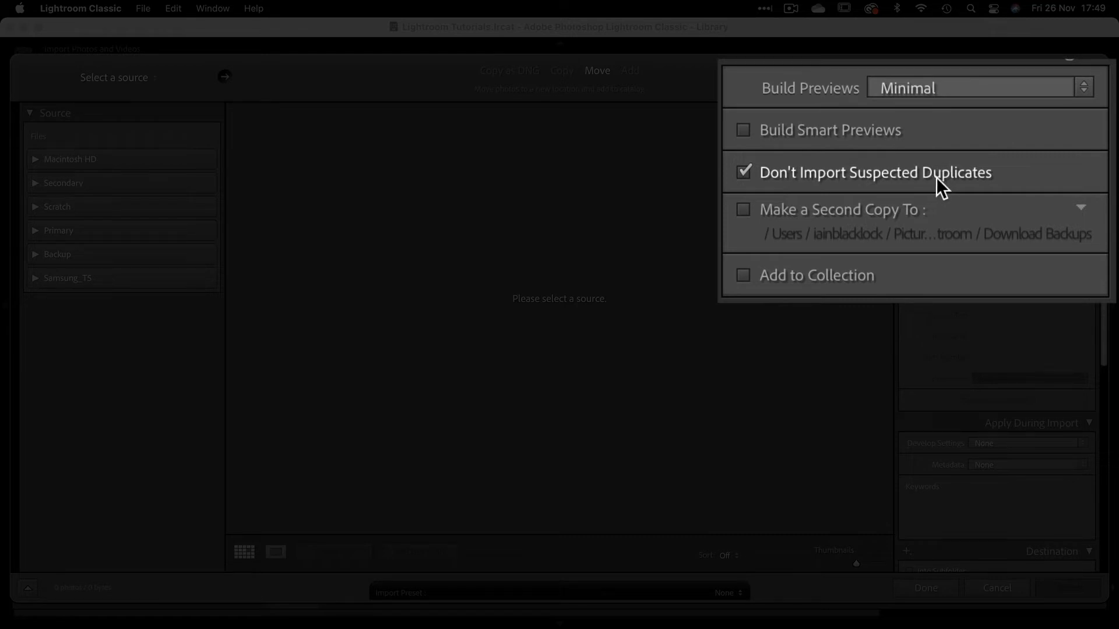
Turn on Make a Second Copy To, look at its folder chooser without choosing a location, and turn the option off.
left_click(742, 210)
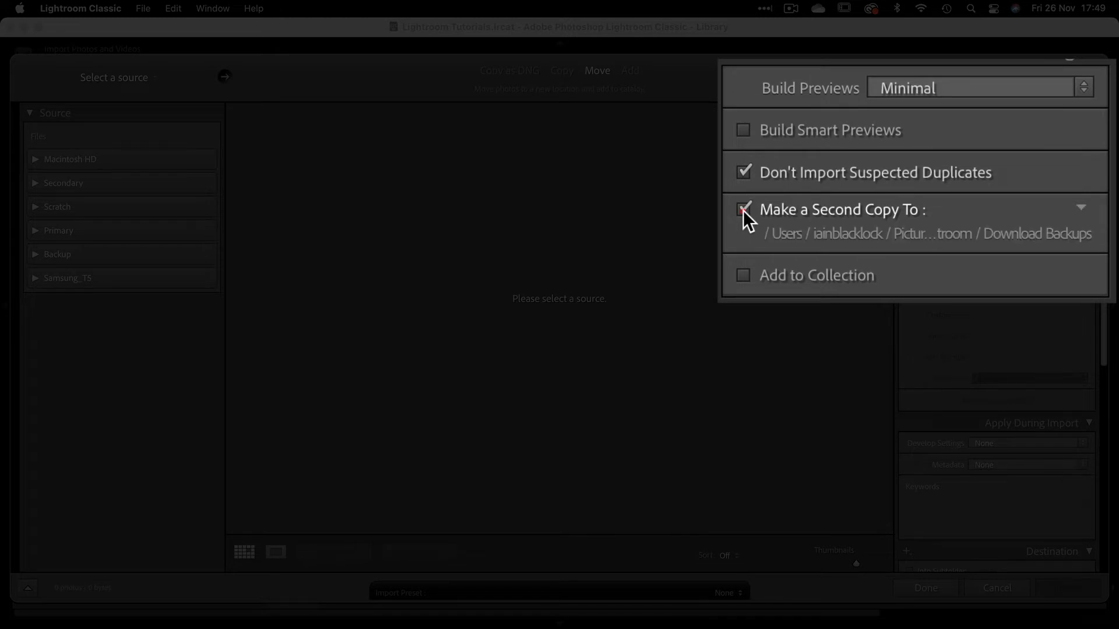
left_click(948, 230)
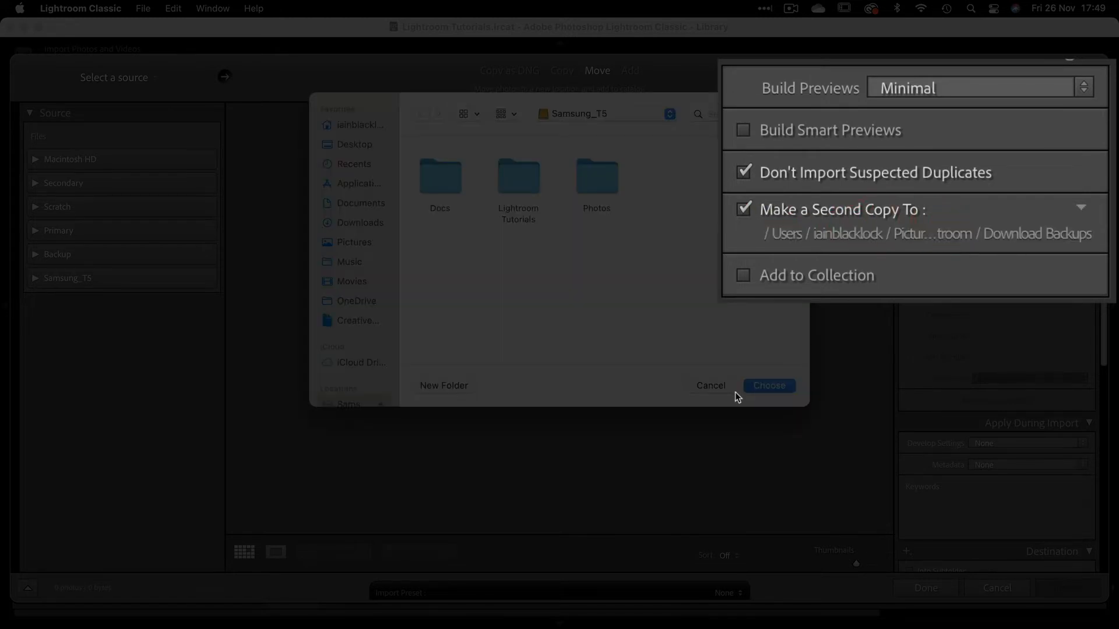
left_click(700, 384)
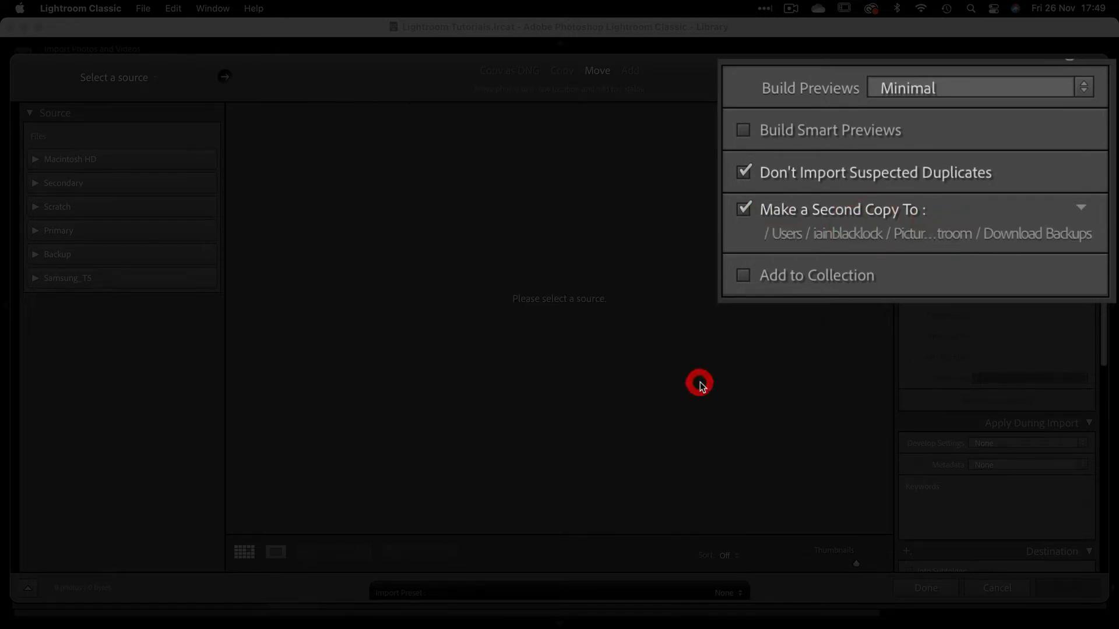
left_click(743, 209)
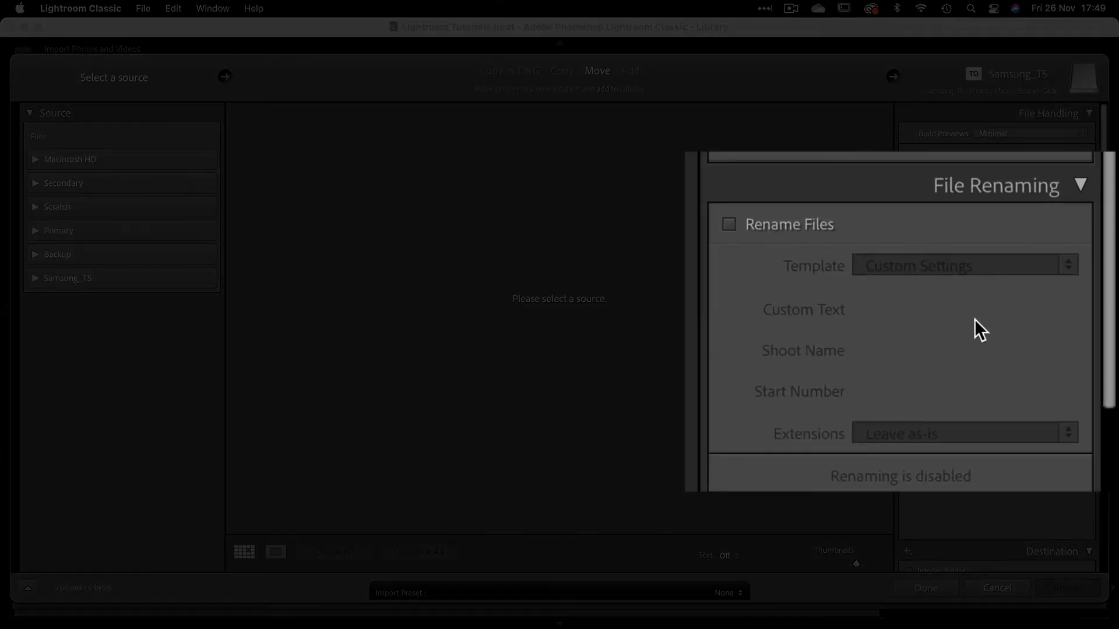
Turn on Rename Files, look through the naming templates and turn renaming off.
left_click(729, 223)
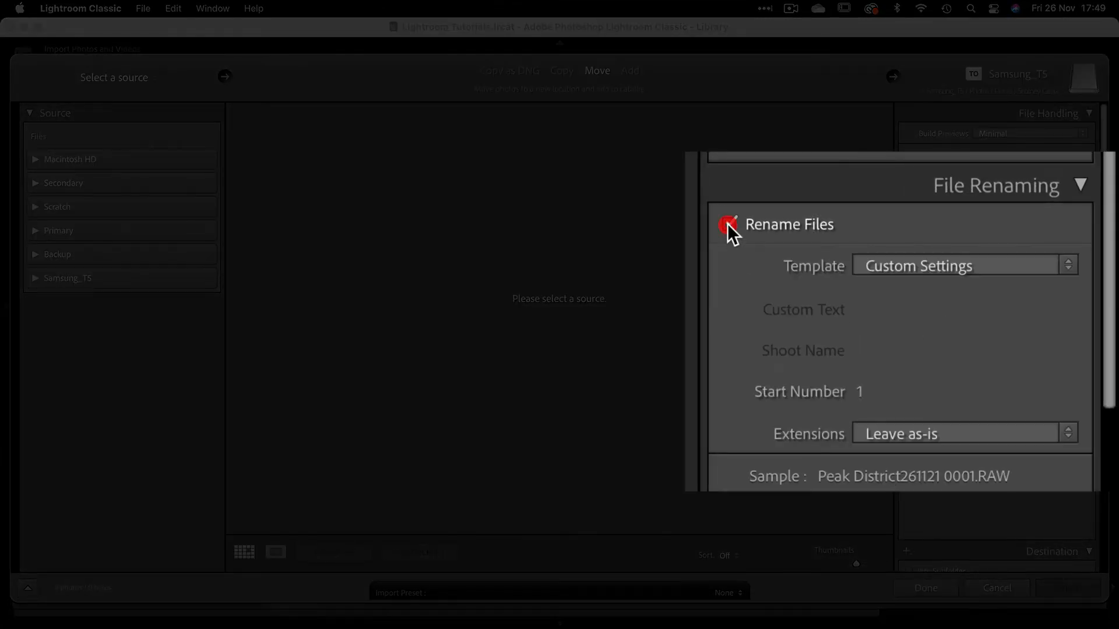
left_click(935, 265)
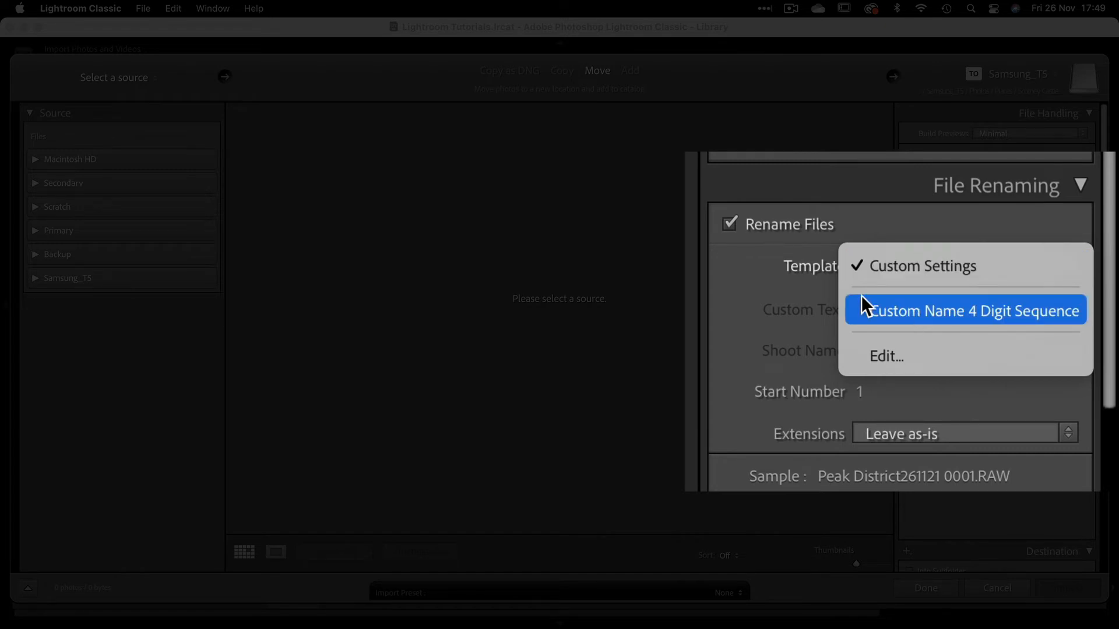
left_click(729, 223)
Examine the Develop Settings presets, metadata and keyword options that can be applied during import.
scroll(764, 315, "down", 10)
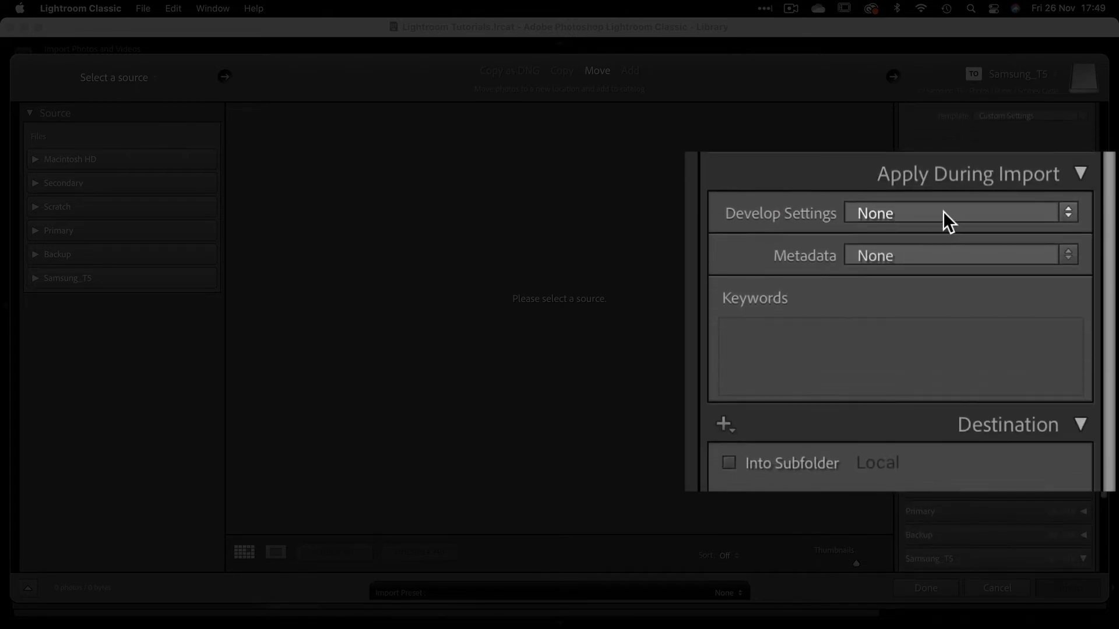
left_click(977, 212)
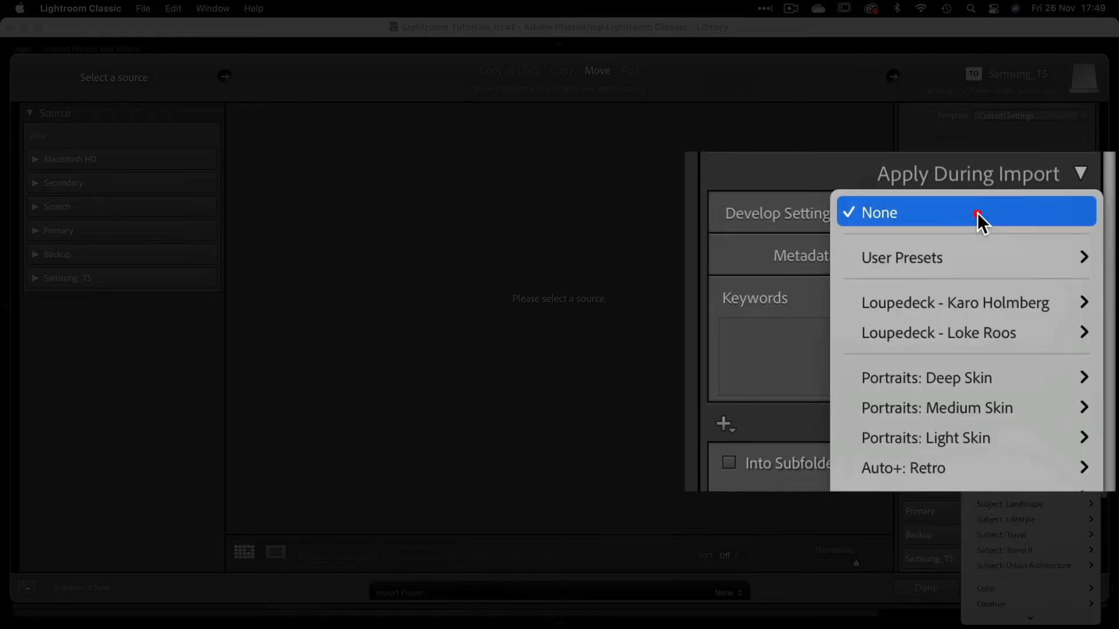
mouse_move(947, 473)
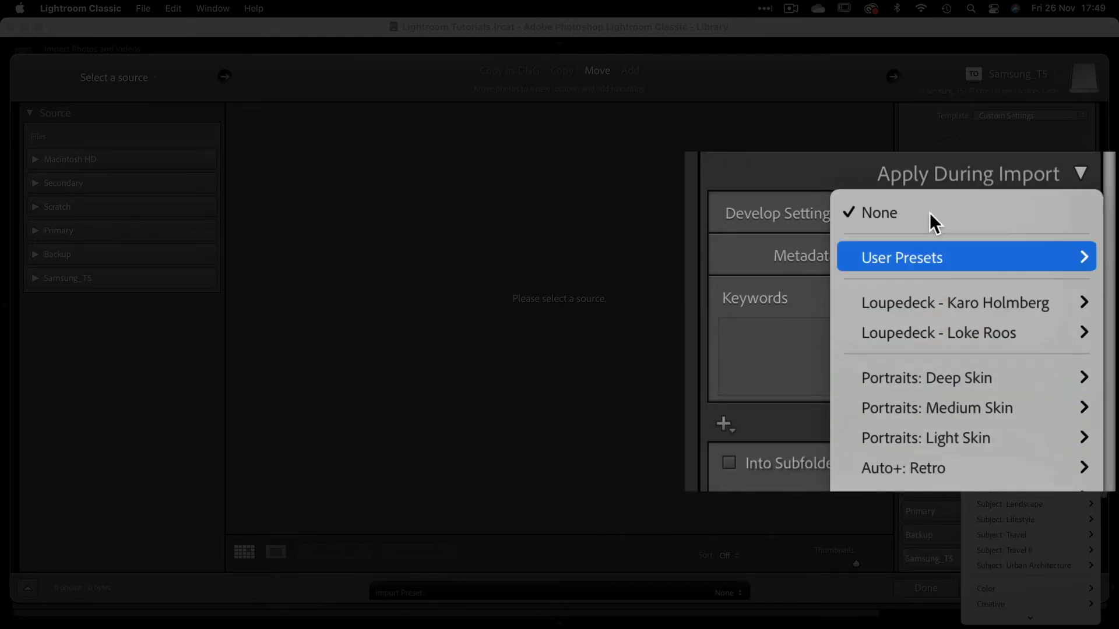
left_click(736, 252)
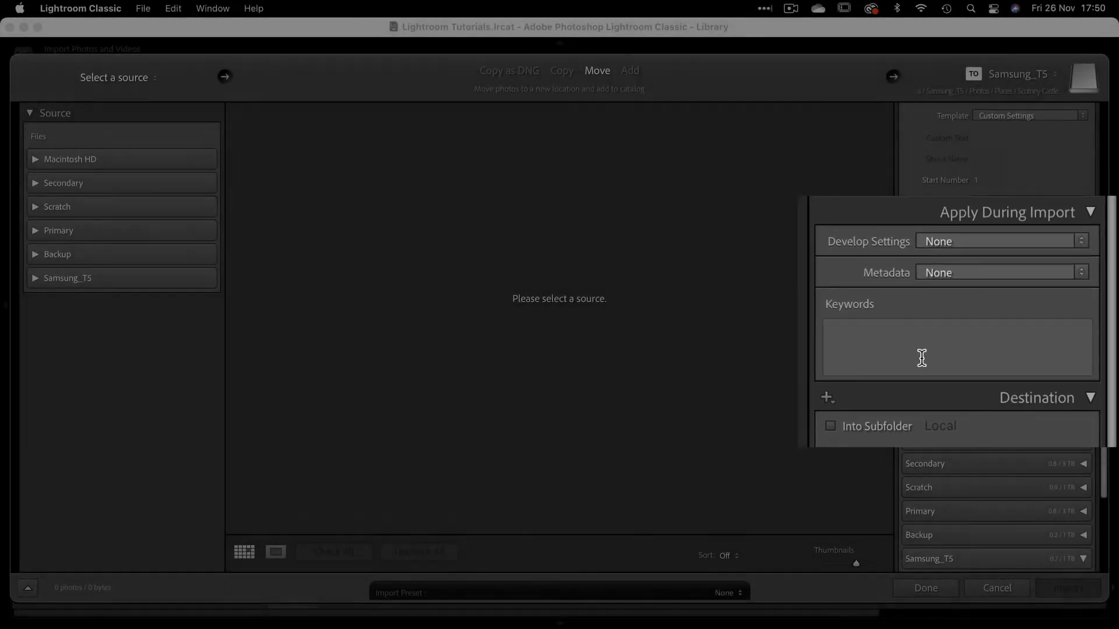
scroll(971, 348, "down", 2)
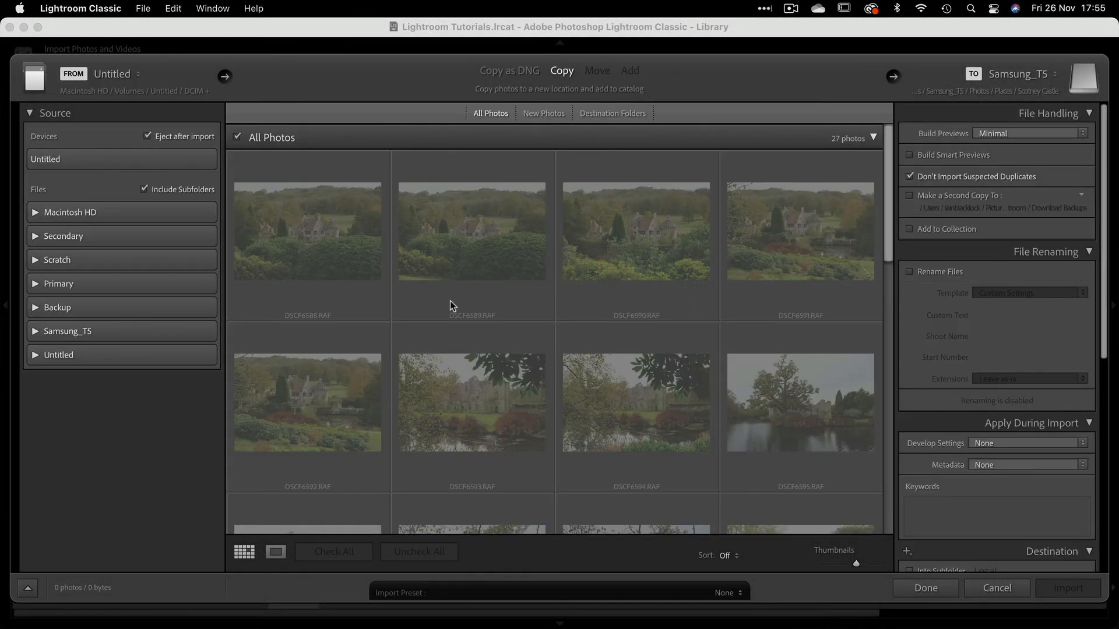
Turn off Don't Import Suspected Duplicates and look through all the photos on the memory card.
mouse_move(450, 301)
left_click(909, 176)
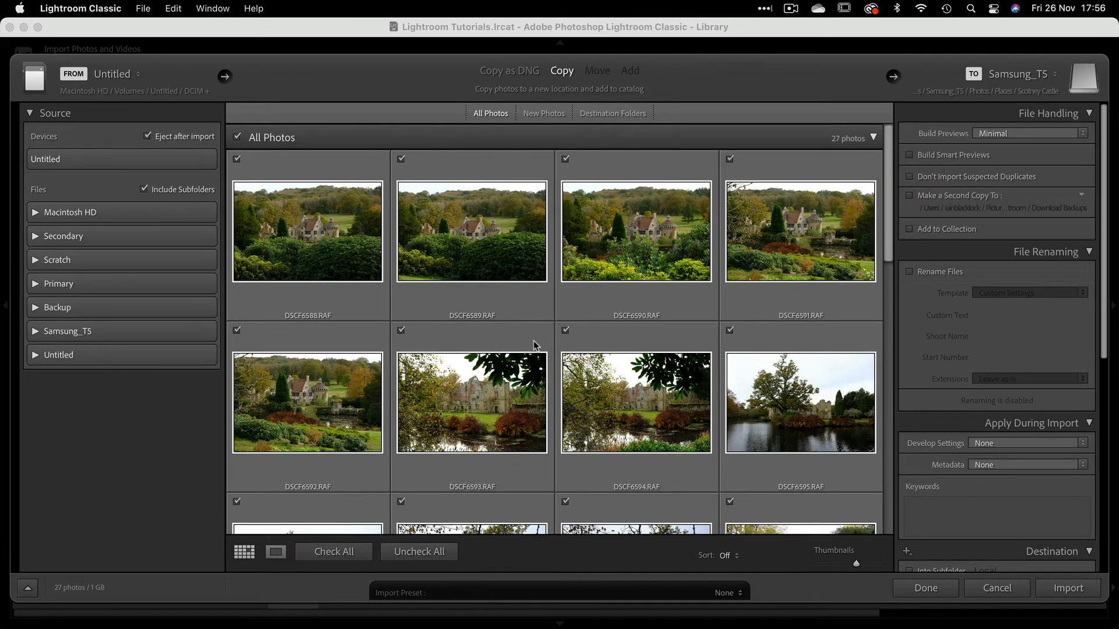
scroll(534, 341, "down", 5)
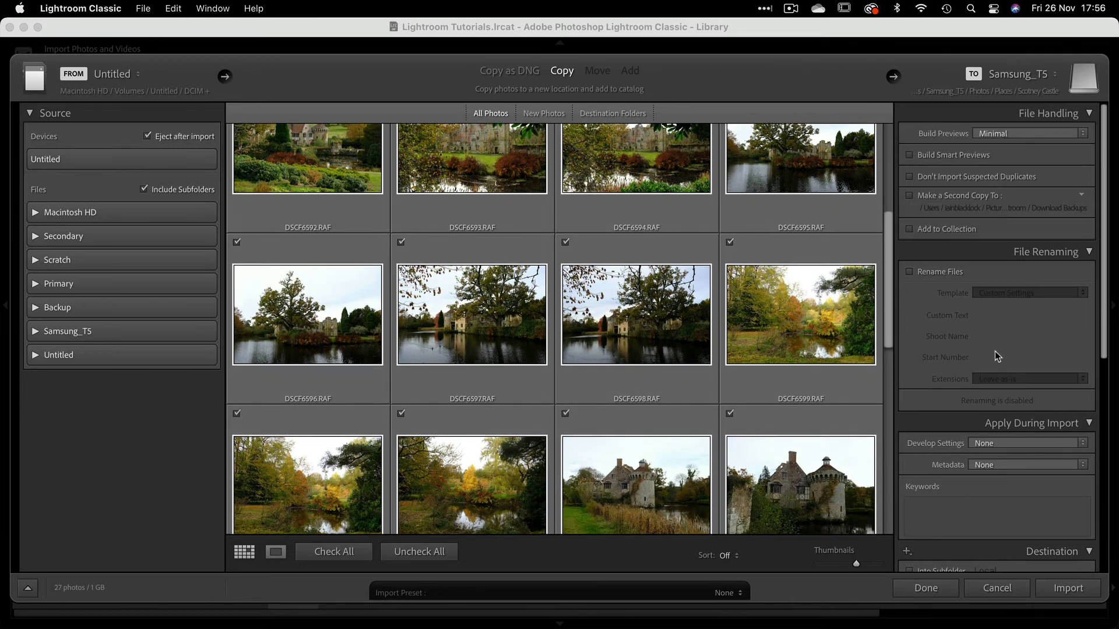
Organize the import by original folders and check the DCIM subfolders planned under Scotney Castle.
scroll(995, 355, "down", 8)
left_click(1016, 336)
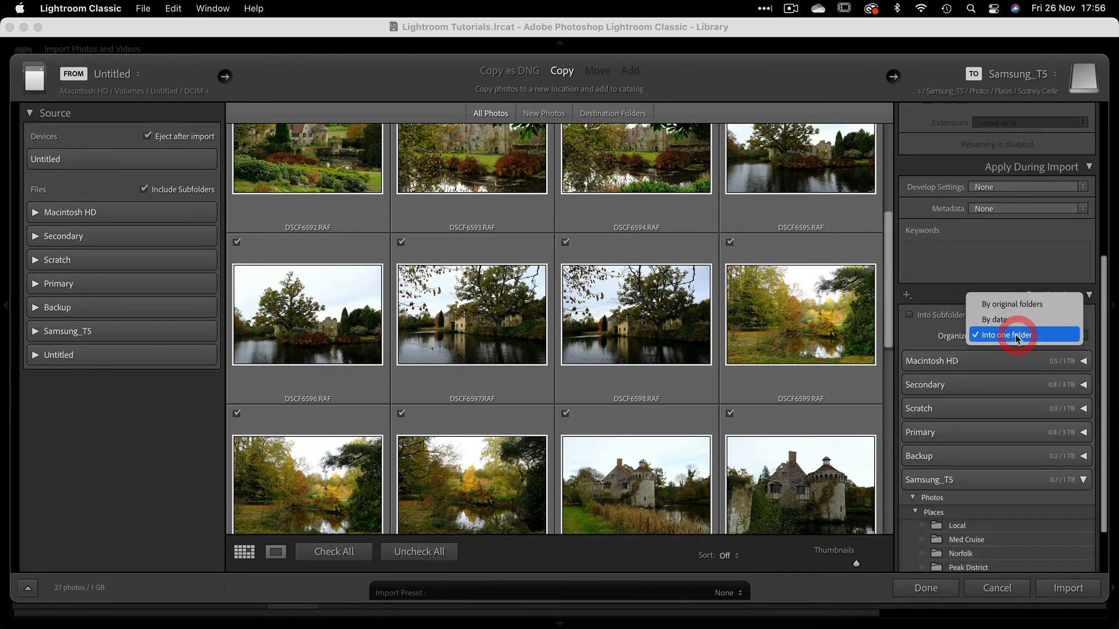
left_click(993, 302)
scroll(973, 461, "down", 4)
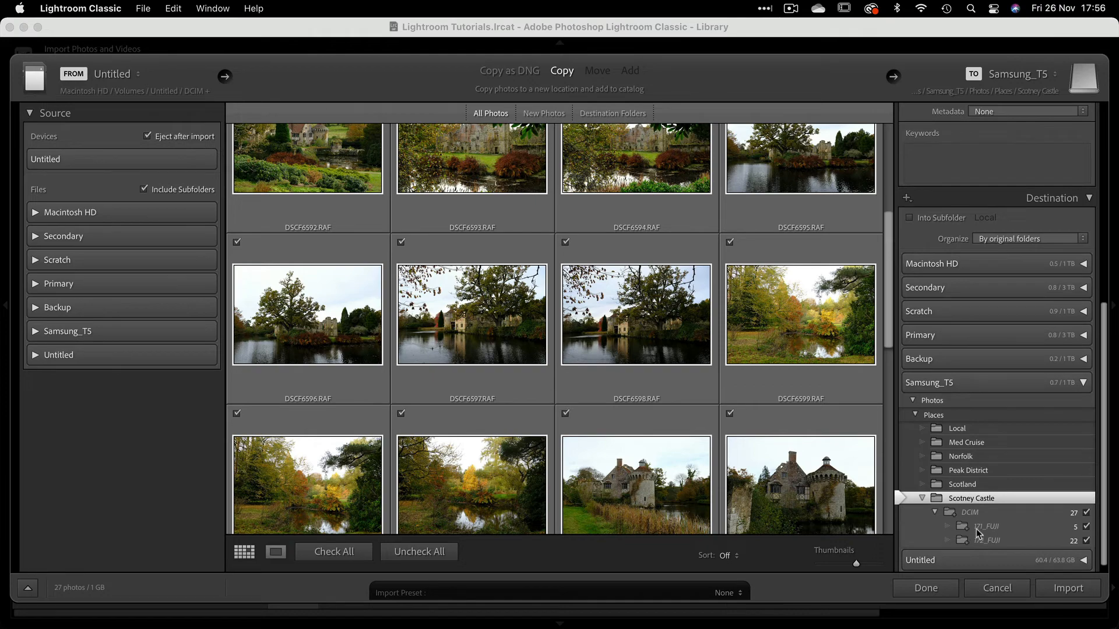
scroll(989, 446, "up", 5)
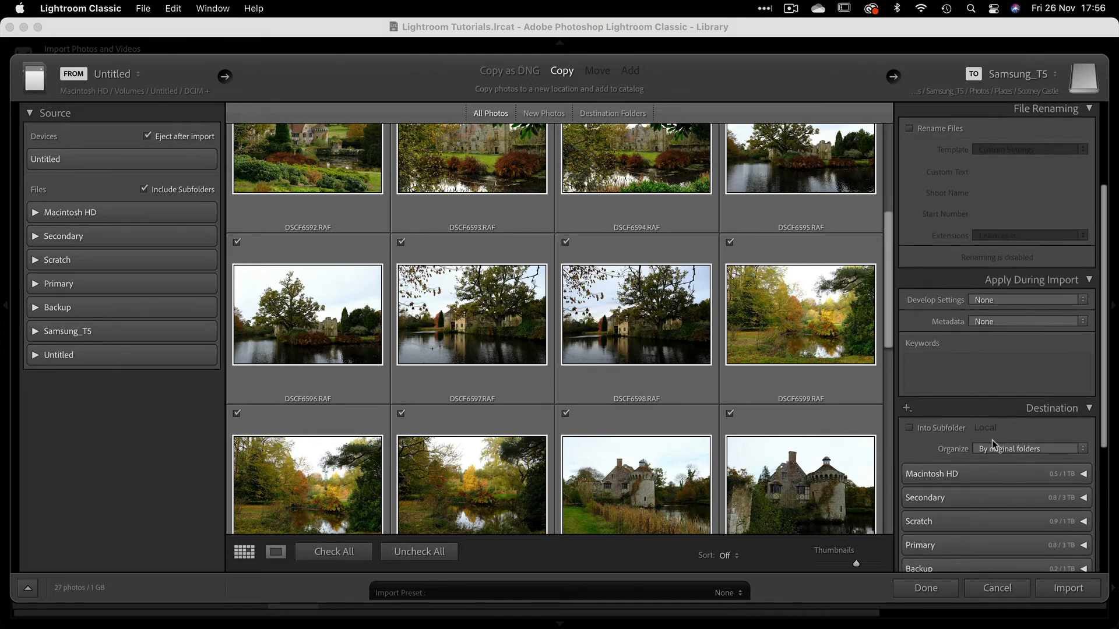
scroll(829, 408, "up", 3)
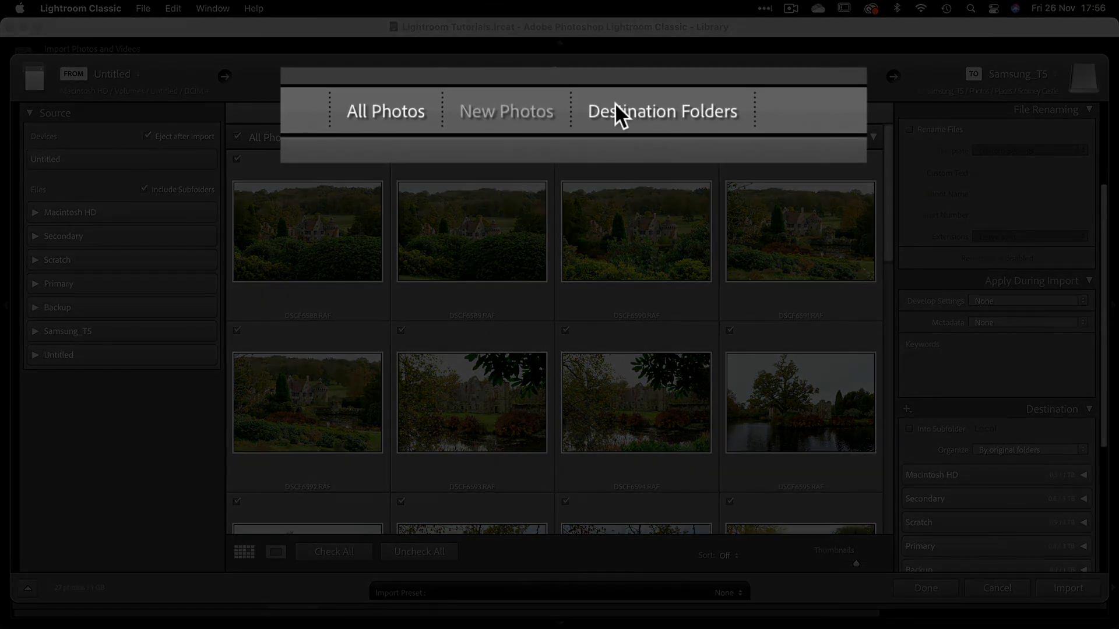
Show the photos by destination folder and examine the DCIM/171_FUJI and DCIM/172_FUJI groups, leaving both collapsed.
left_click(648, 109)
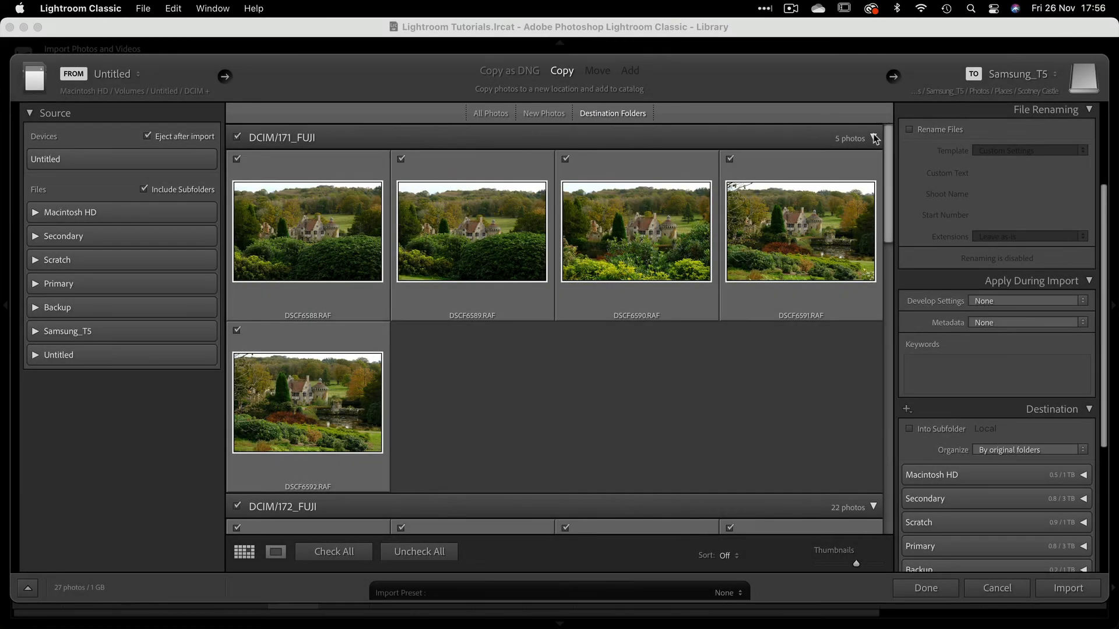
left_click(873, 138)
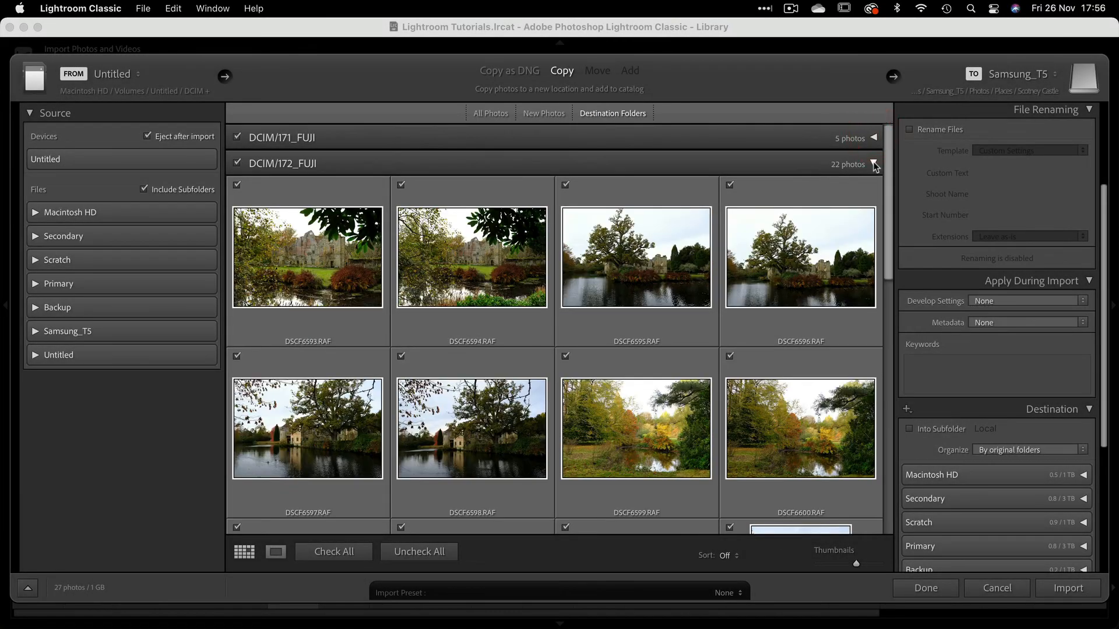
left_click(873, 164)
left_click(872, 138)
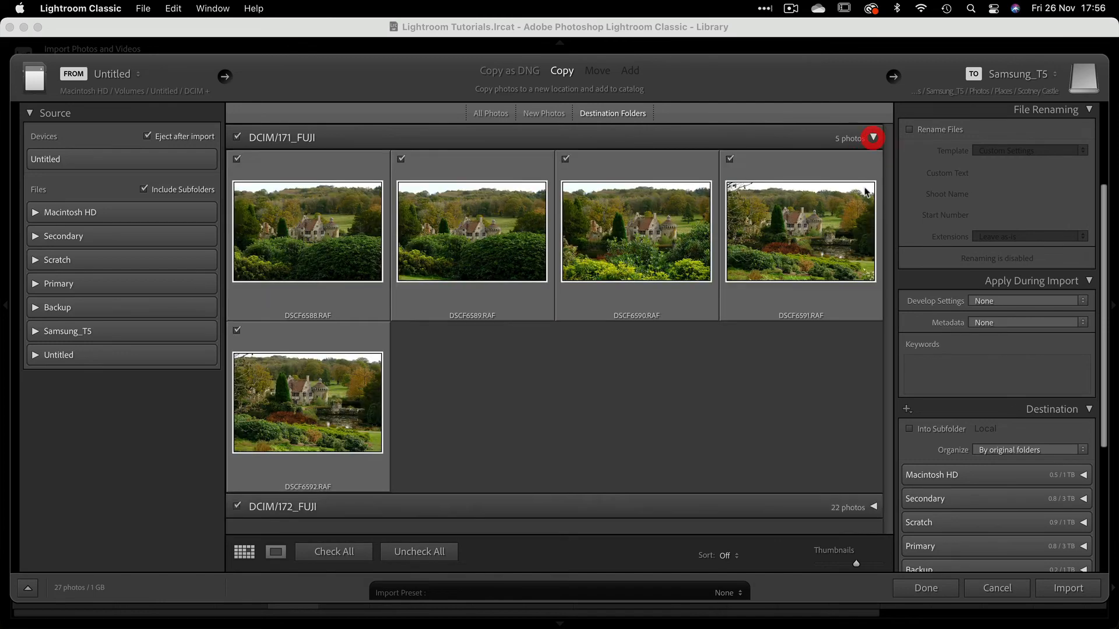
left_click(872, 138)
left_click(873, 164)
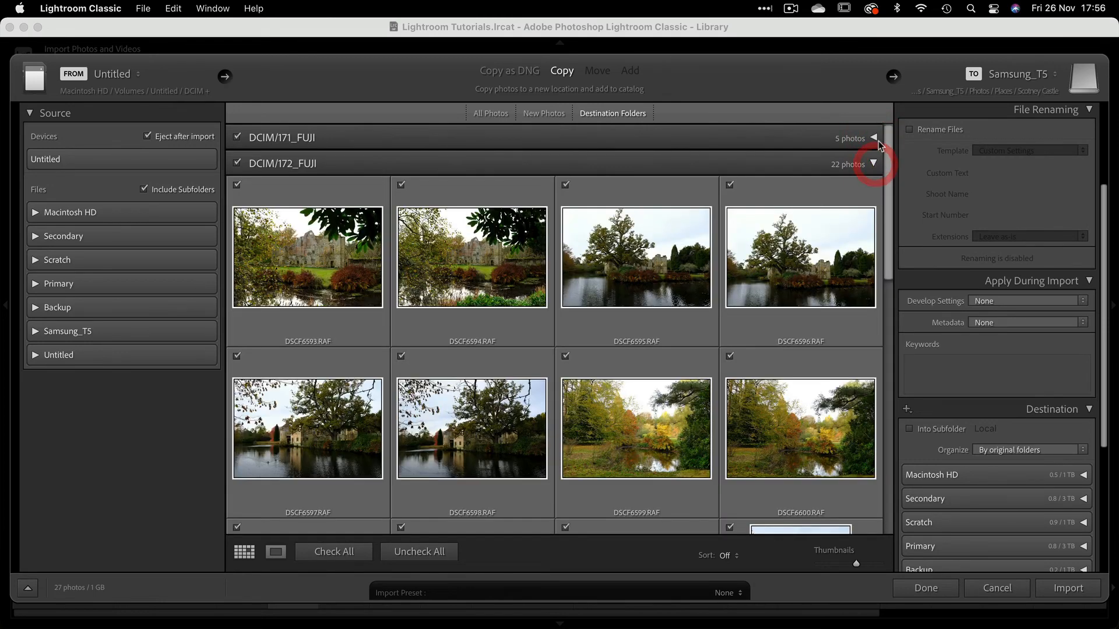
left_click(873, 138)
left_click(873, 138)
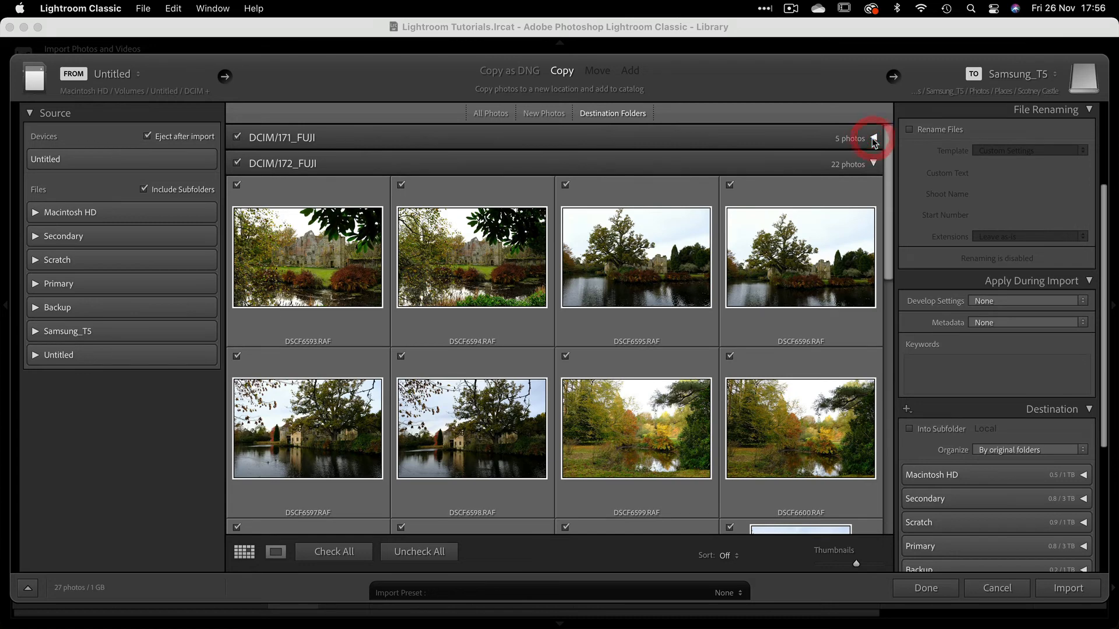
left_click(872, 164)
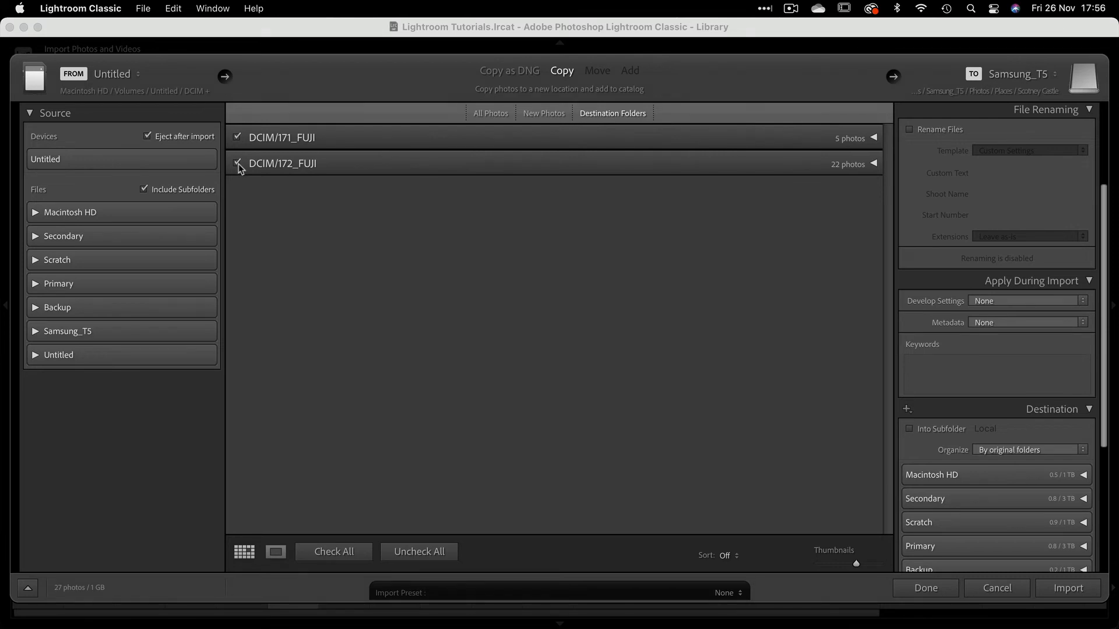
Organize the import by date, review the Date Format options under Scotney Castle and cancel the import.
left_click(1012, 449)
left_click(977, 465)
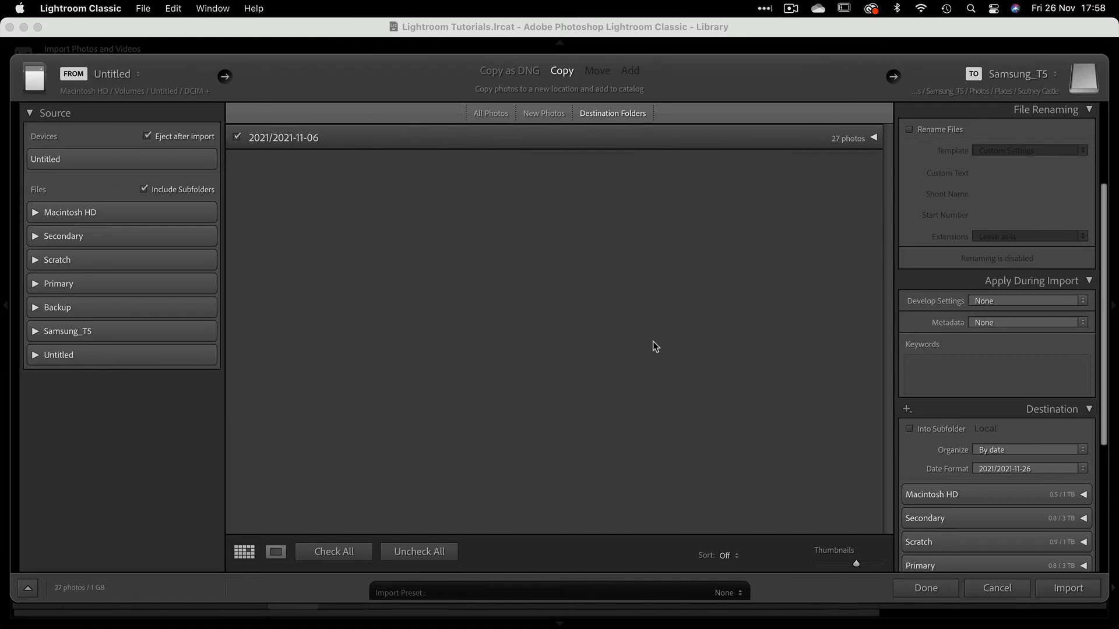
scroll(961, 487, "down", 5)
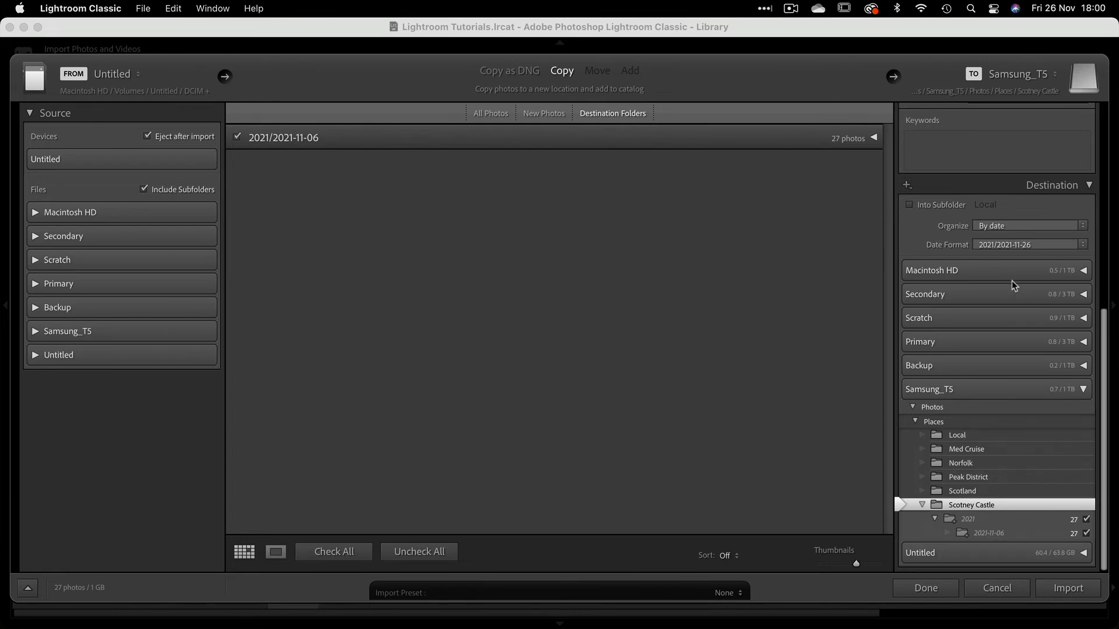
left_click(1077, 247)
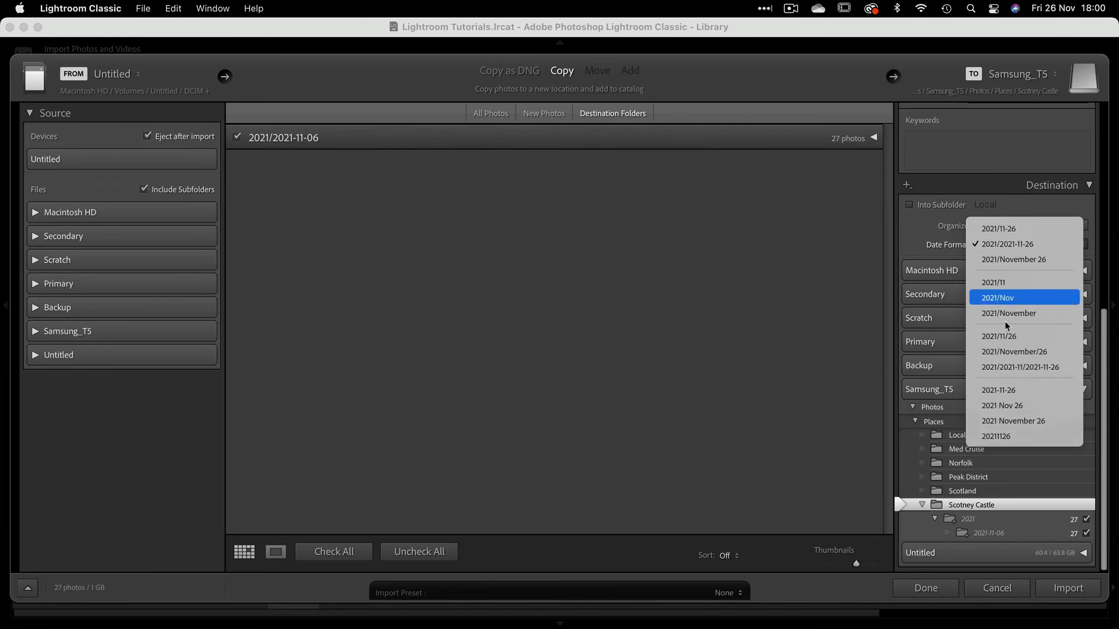
left_click(916, 243)
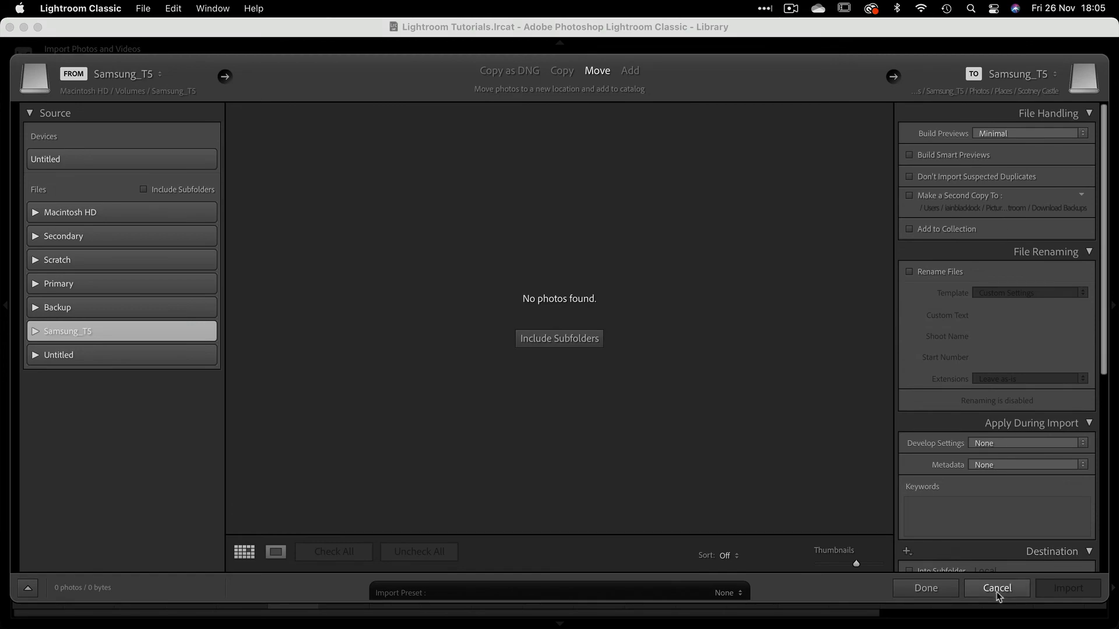
left_click(995, 588)
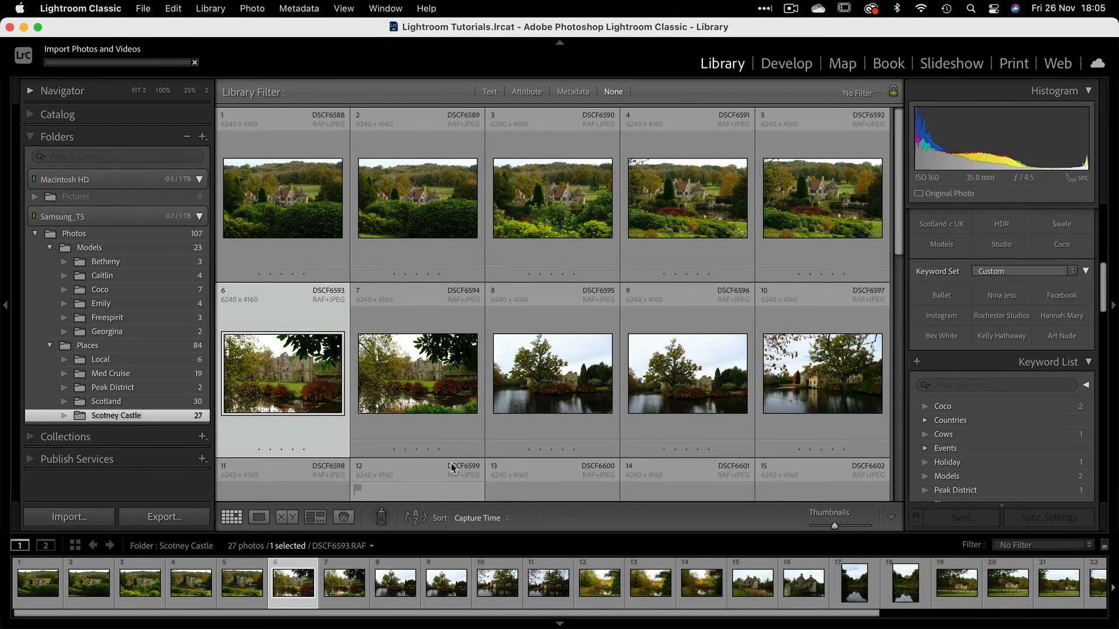